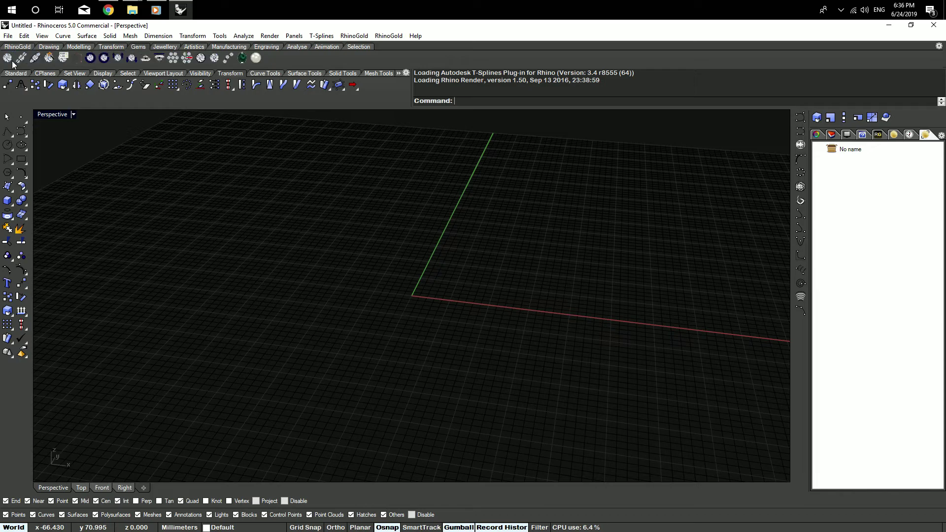
# Create a Radiant-cut diamond of 0.21 carats at the origin with Gem Studio.
pyautogui.click(864, 183)
pyautogui.scroll(-3, 871, 306)
pyautogui.click(875, 344)
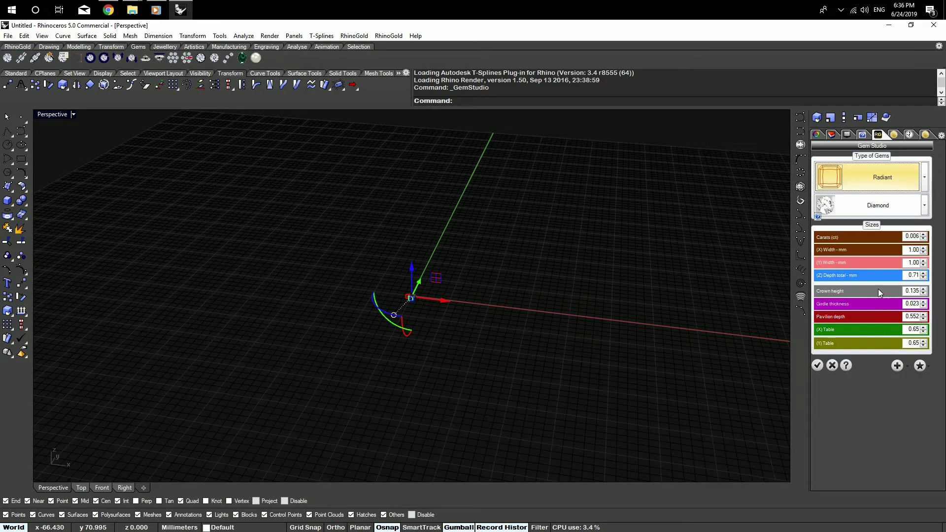
pyautogui.moveTo(905, 251); pyautogui.dragTo(915, 253)
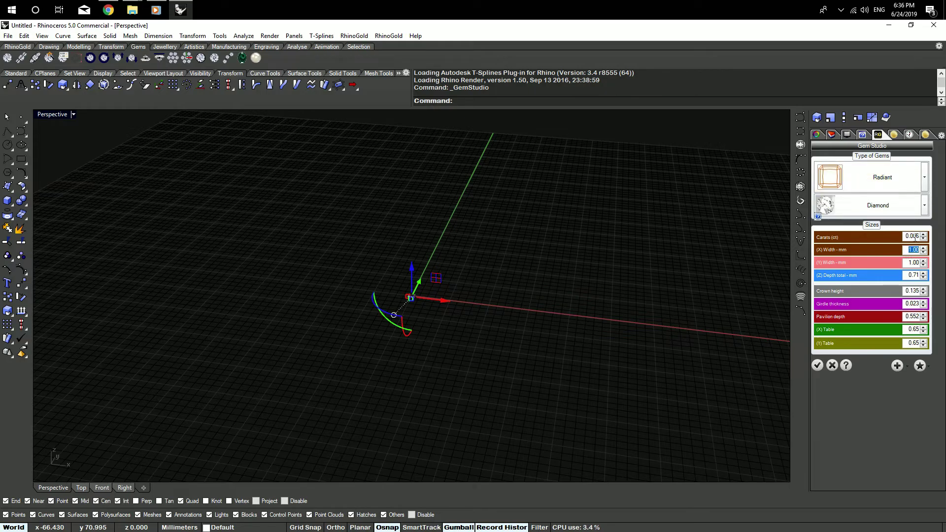
pyautogui.doubleClick(912, 236)
pyautogui.write('21')
pyautogui.press('Return')
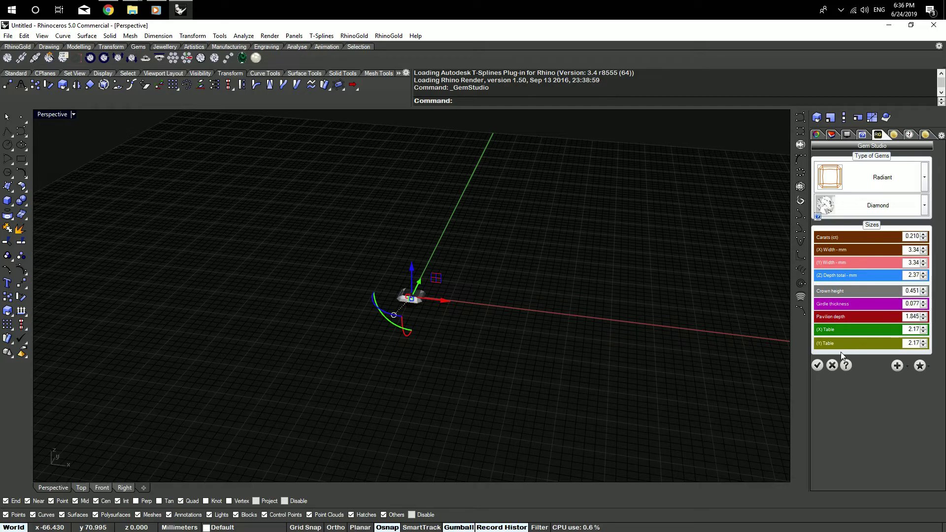
pyautogui.click(815, 366)
# Set the perspective view to shaded display and select the new gem.
pyautogui.scroll(5, 438, 284)
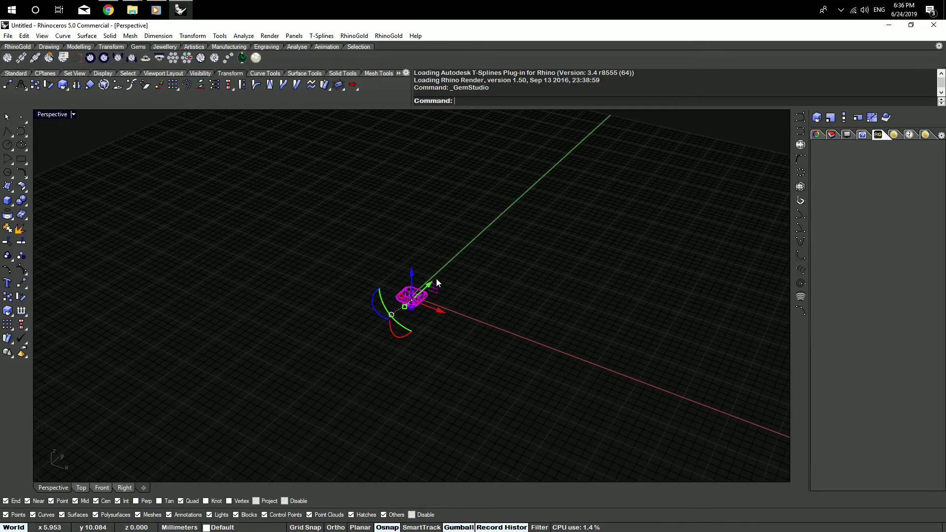
pyautogui.middleClick(495, 292)
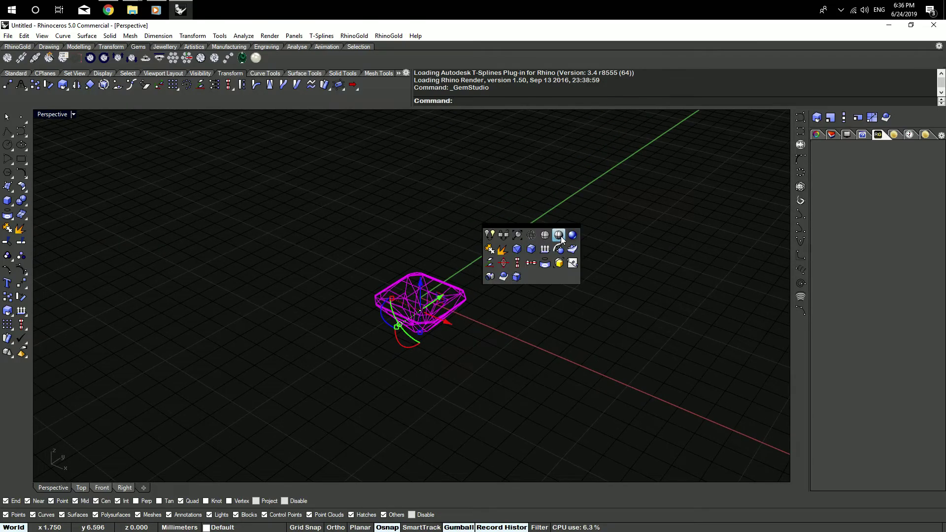
pyautogui.click(560, 238)
pyautogui.click(428, 356)
pyautogui.moveTo(428, 355); pyautogui.dragTo(433, 295, button='right')
pyautogui.moveTo(339, 224); pyautogui.dragTo(553, 387)
pyautogui.scroll(-1, 12, 57)
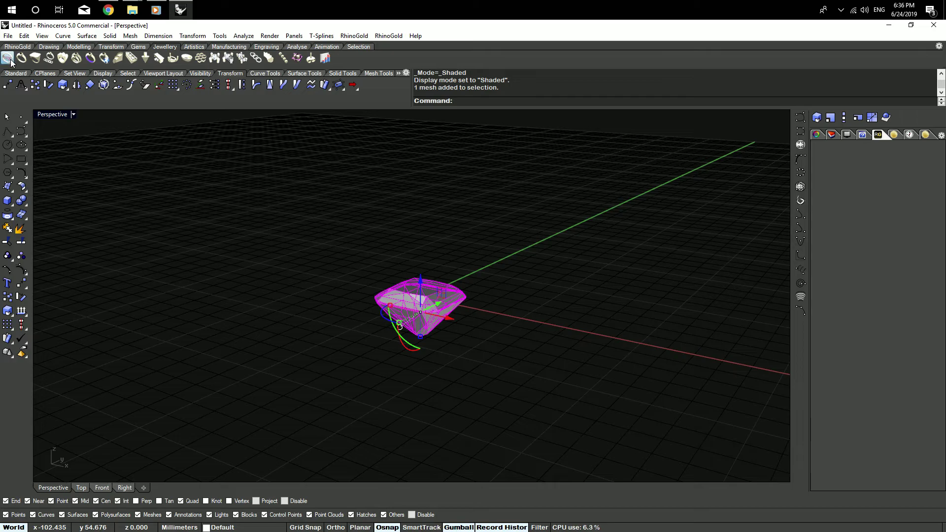
# Create a European ring gauge circle with a 15.45 mm diameter.
pyautogui.click(8, 57)
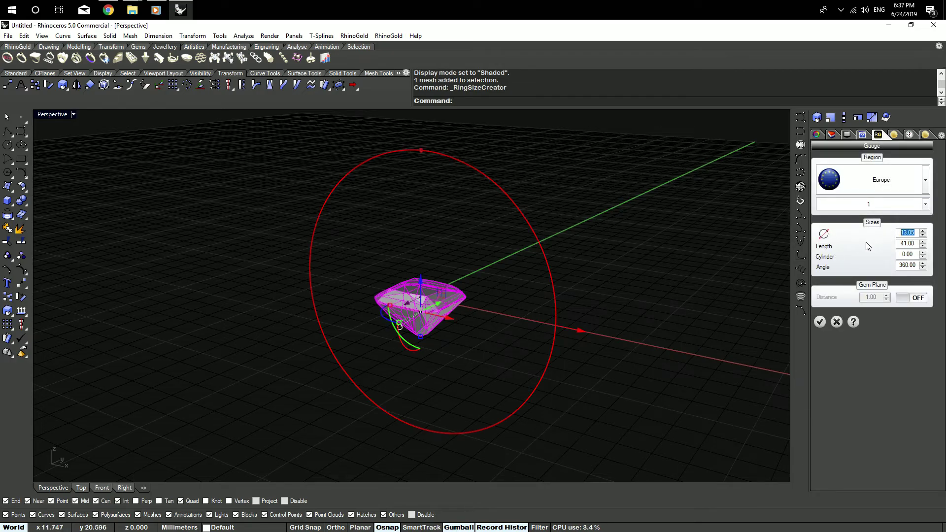
pyautogui.write('16')
pyautogui.press('Return')
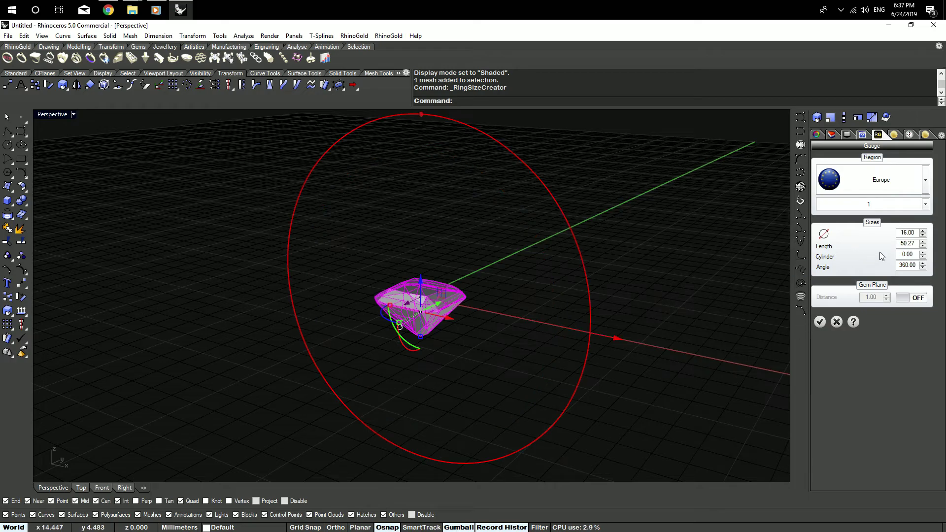
pyautogui.moveTo(914, 233); pyautogui.dragTo(900, 235)
pyautogui.write('15.45')
pyautogui.press('Return')
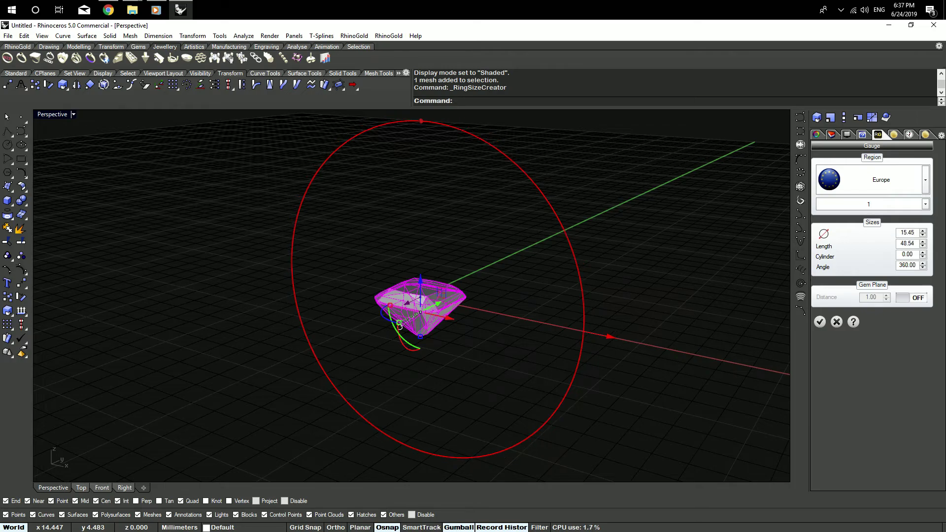
pyautogui.click(819, 322)
# Move the gem straight up so that it sits just above the top of the ring circle.
pyautogui.moveTo(362, 267); pyautogui.dragTo(400, 300, button='right')
pyautogui.moveTo(400, 301); pyautogui.dragTo(418, 137)
pyautogui.moveTo(418, 137); pyautogui.dragTo(355, 244, button='right')
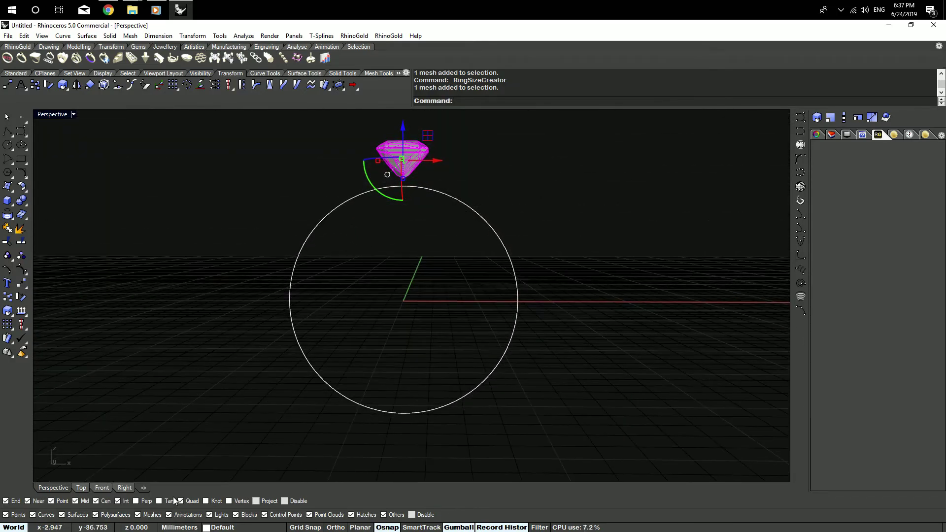
pyautogui.click(102, 488)
pyautogui.scroll(4, 392, 232)
pyautogui.moveTo(409, 259); pyautogui.dragTo(421, 252)
pyautogui.click(242, 429)
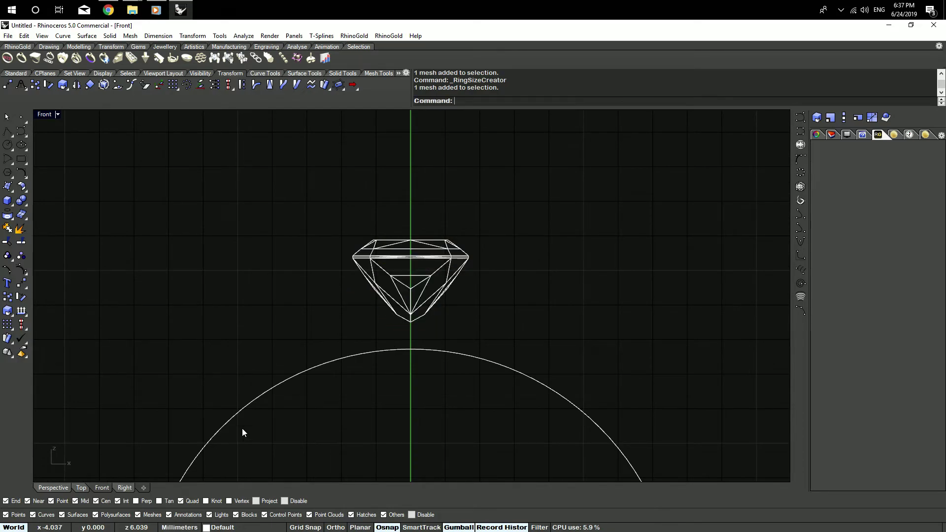
# Select the gem and create three new layers named Base, St and X.
pyautogui.click(54, 488)
pyautogui.moveTo(448, 243); pyautogui.dragTo(390, 279, button='right')
pyautogui.moveTo(332, 120); pyautogui.dragTo(422, 180)
pyautogui.moveTo(458, 234); pyautogui.dragTo(411, 282, button='right')
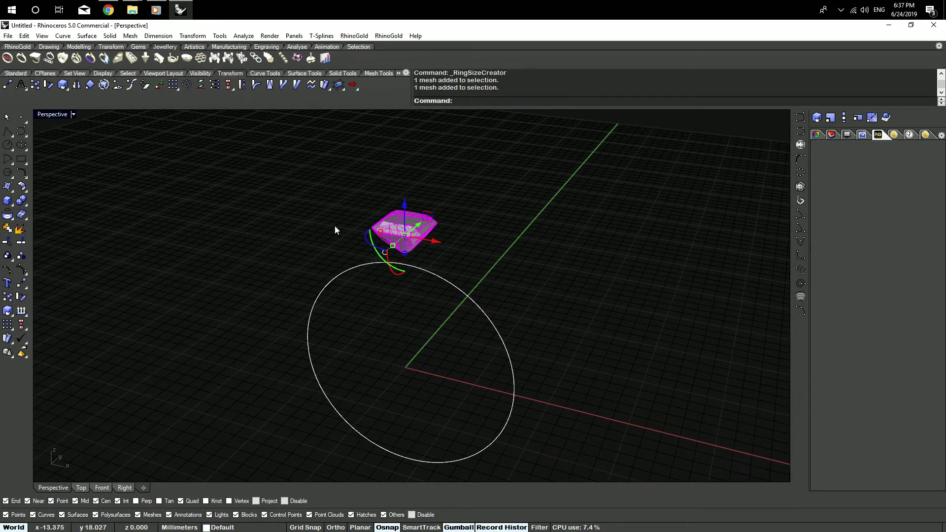
pyautogui.click(838, 134)
pyautogui.click(816, 145)
pyautogui.write('Bas')
pyautogui.doubleClick(823, 184)
pyautogui.write('X')
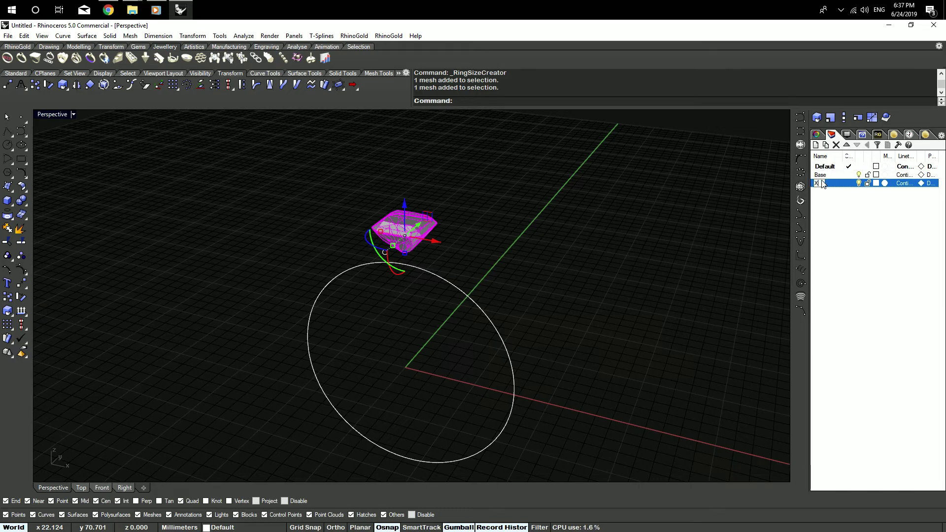
pyautogui.write('t')
pyautogui.press('Tab')
pyautogui.write('X')
pyautogui.press('Return')
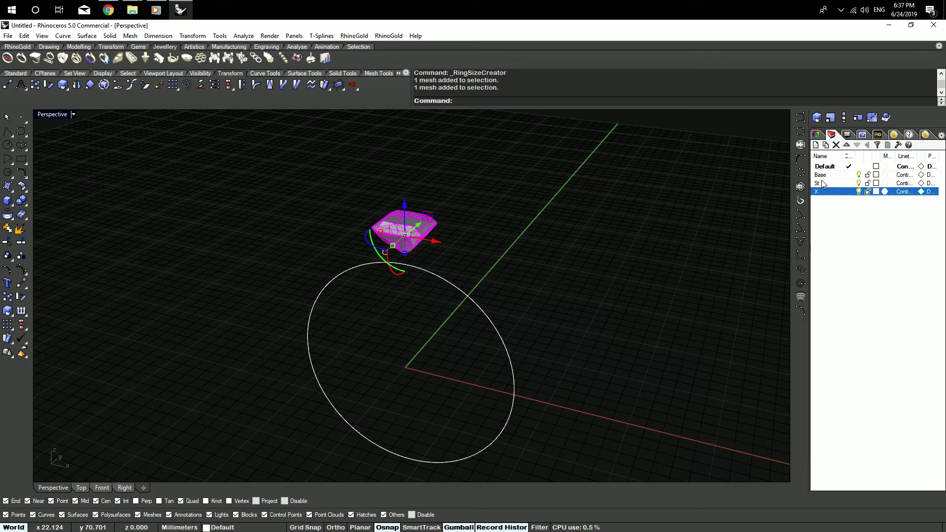
# Move the selected gem onto the St layer.
pyautogui.scroll(2, 395, 249)
pyautogui.moveTo(394, 249); pyautogui.dragTo(424, 225, button='right')
pyautogui.scroll(4, 424, 225)
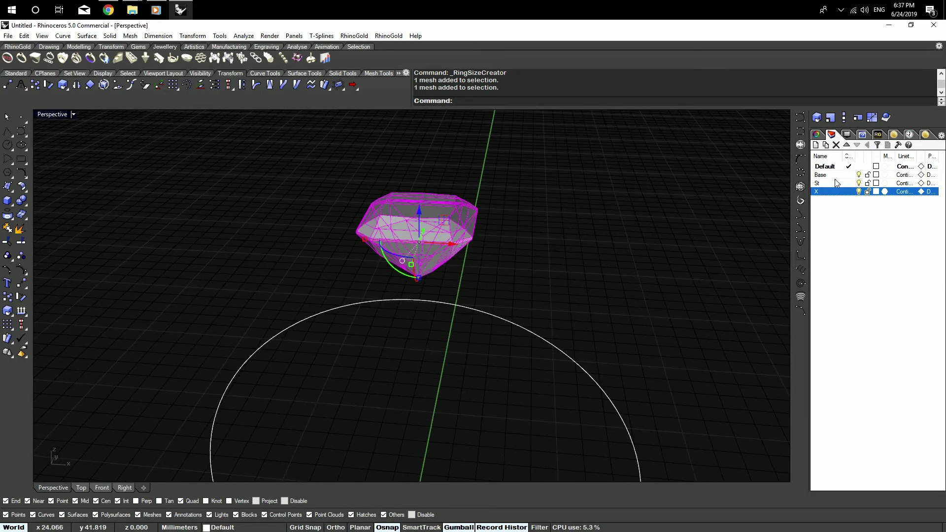
pyautogui.rightClick(824, 186)
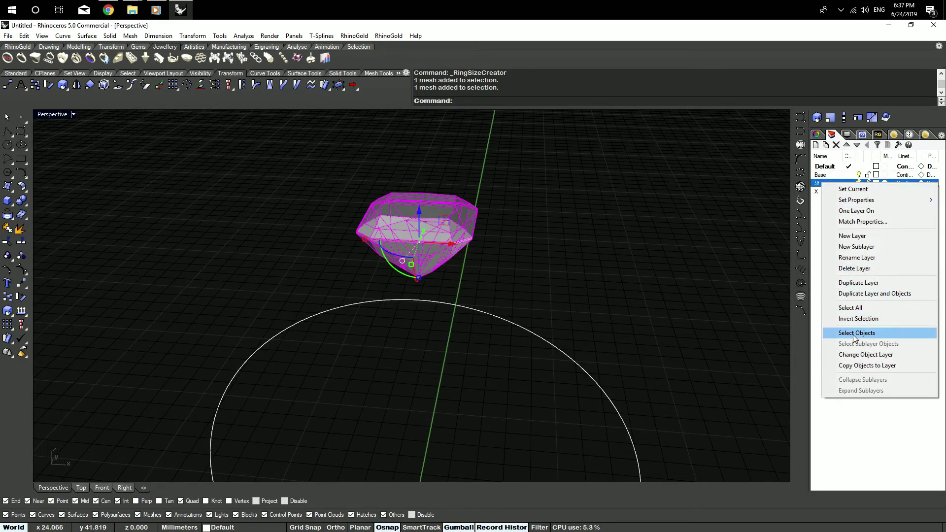
pyautogui.click(876, 354)
# Set the layer colours to cyan for St, orange for X and green for Base.
pyautogui.click(876, 183)
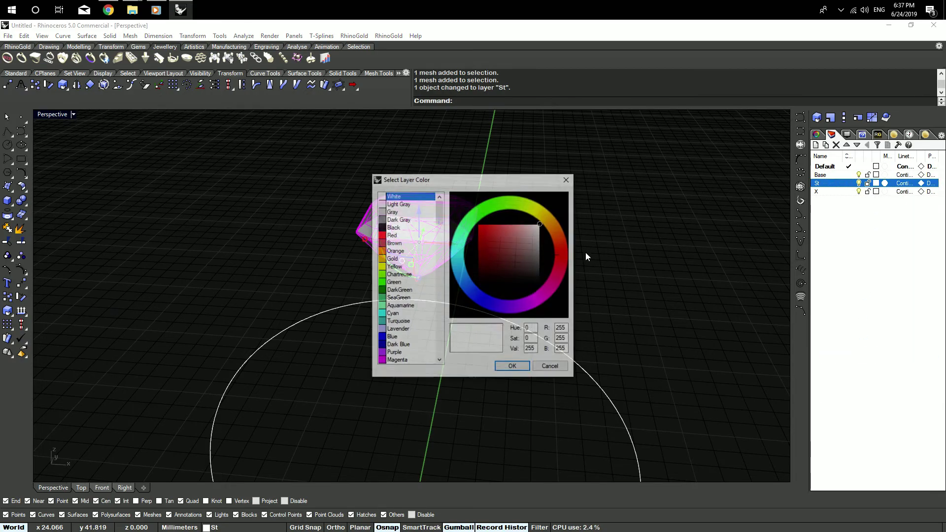
pyautogui.doubleClick(389, 315)
pyautogui.click(876, 191)
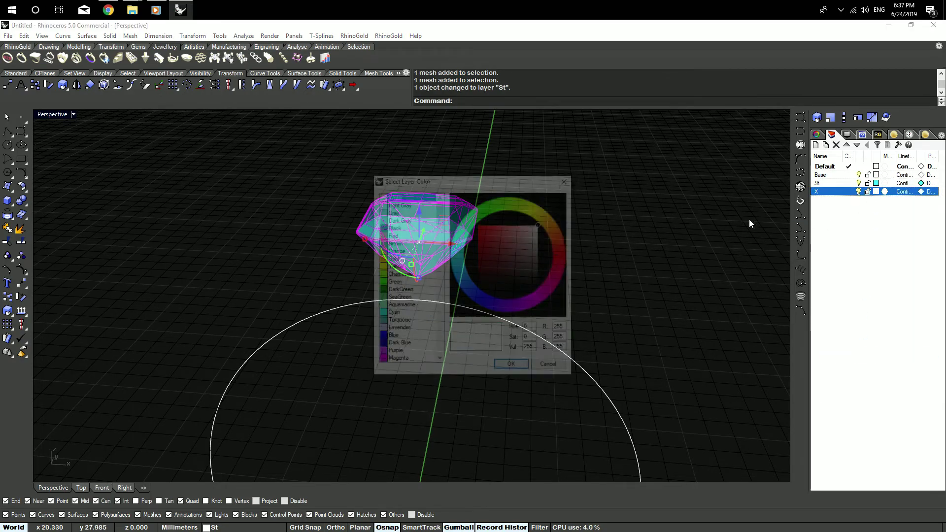
pyautogui.doubleClick(394, 251)
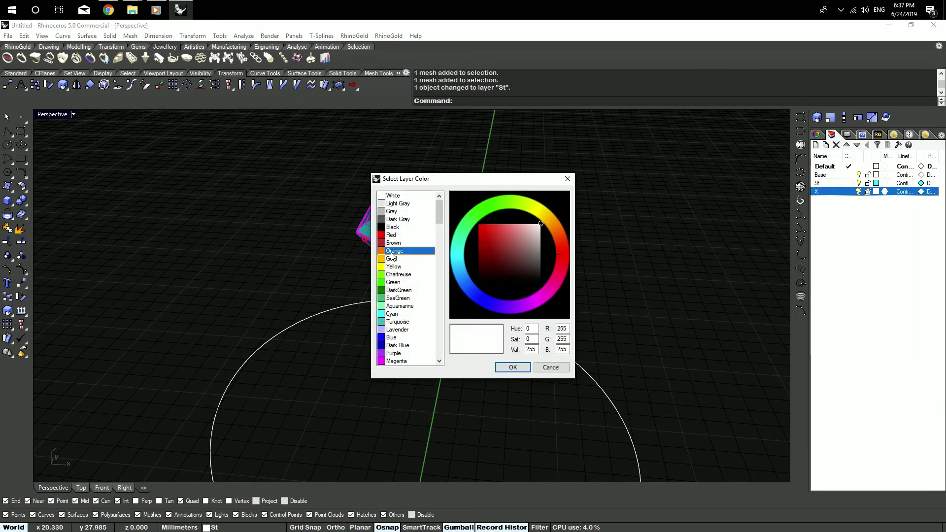
pyautogui.click(876, 175)
pyautogui.doubleClick(398, 298)
# Start a Bezel Studio setting around the gem and show it shaded in the Front view.
pyautogui.moveTo(404, 289); pyautogui.dragTo(496, 251, button='right')
pyautogui.click(462, 180)
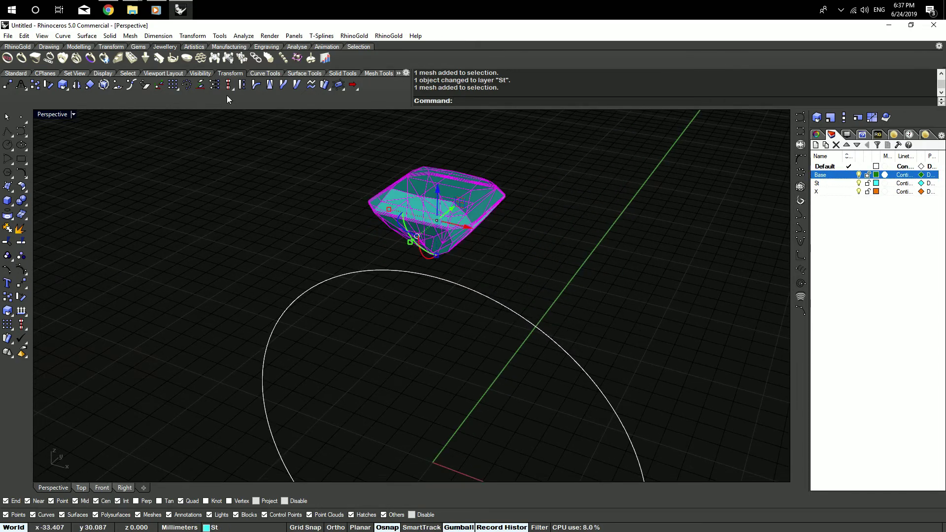
pyautogui.click(187, 58)
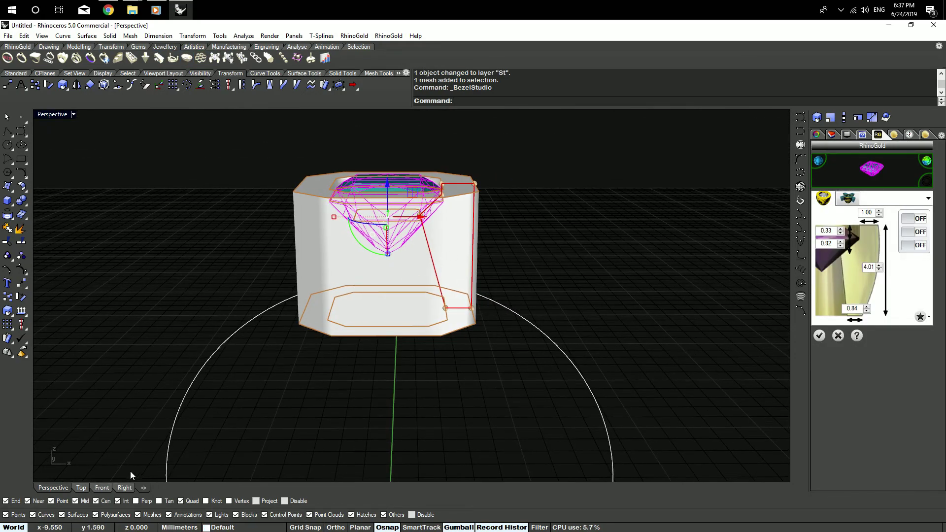
pyautogui.click(103, 487)
pyautogui.scroll(8, 447, 296)
pyautogui.moveTo(447, 295)
pyautogui.mouseDown(button='right')
pyautogui.moveTo(441, 274)
pyautogui.moveTo(469, 256)
pyautogui.mouseUp(button='right')
pyautogui.middleClick(521, 214)
pyautogui.click(536, 202)
# Reshape the bezel profile to 0.28 top thickness, 3.57 height and 0.75 base thickness, with upper inner depths of 0.50 and 0.78.
pyautogui.moveTo(466, 238); pyautogui.dragTo(458, 274)
pyautogui.scroll(-5, 458, 275)
pyautogui.moveTo(467, 299); pyautogui.dragTo(460, 275, button='right')
pyautogui.moveTo(479, 307)
pyautogui.mouseDown()
pyautogui.moveTo(439, 310)
pyautogui.moveTo(483, 305)
pyautogui.moveTo(474, 309)
pyautogui.mouseUp()
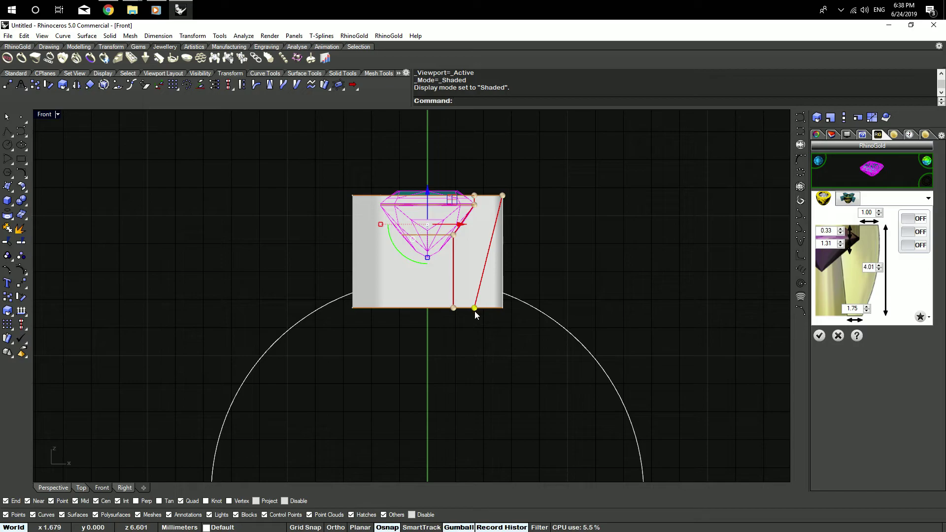
pyautogui.scroll(4, 477, 197)
pyautogui.moveTo(470, 227); pyautogui.dragTo(435, 255)
pyautogui.moveTo(471, 200); pyautogui.dragTo(473, 231)
pyautogui.moveTo(551, 200); pyautogui.dragTo(487, 235)
pyautogui.moveTo(445, 457); pyautogui.dragTo(443, 350, button='right')
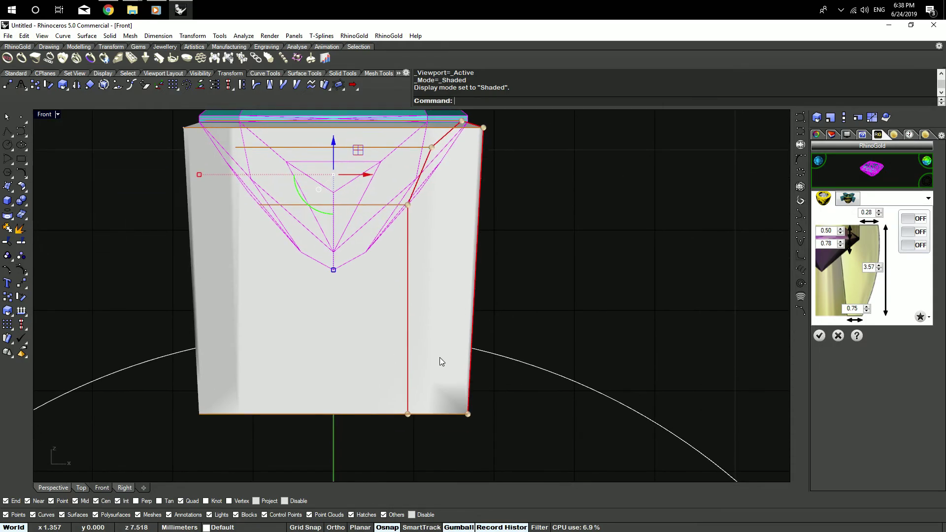
# Refine the bezel profile to 0.66 base thickness, 0.29 top thickness and 0.48 upper depth, and create the bezel.
pyautogui.moveTo(408, 414); pyautogui.dragTo(443, 411)
pyautogui.scroll(-4, 441, 200)
pyautogui.moveTo(441, 197); pyautogui.dragTo(428, 245, button='right')
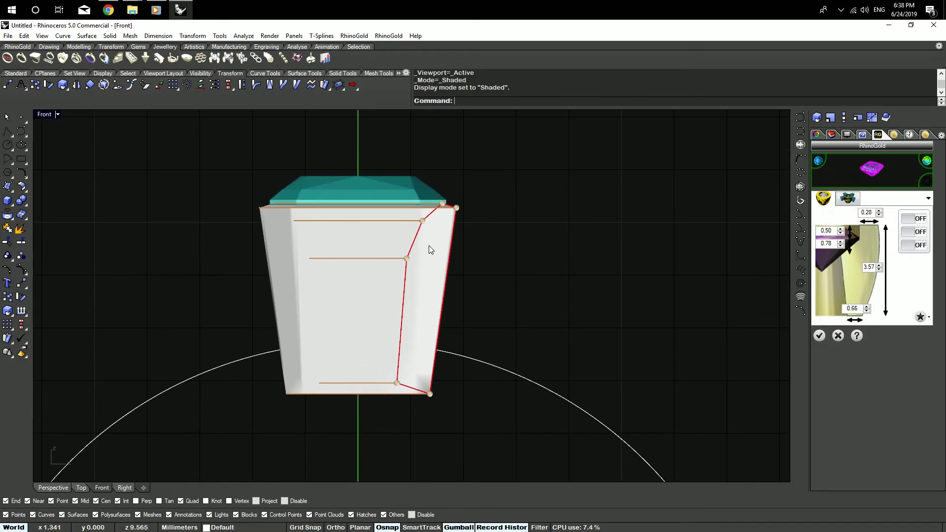
pyautogui.scroll(10, 434, 203)
pyautogui.moveTo(457, 206); pyautogui.dragTo(456, 210)
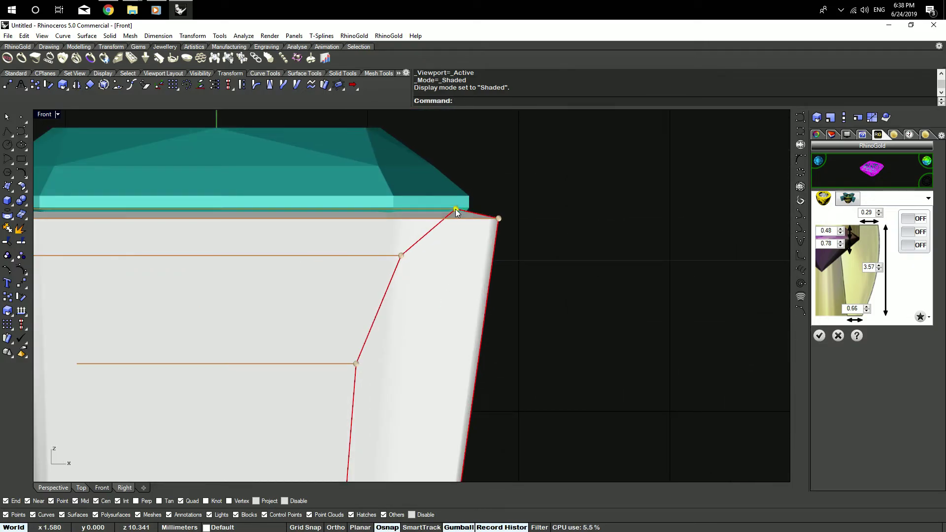
pyautogui.scroll(-5, 518, 205)
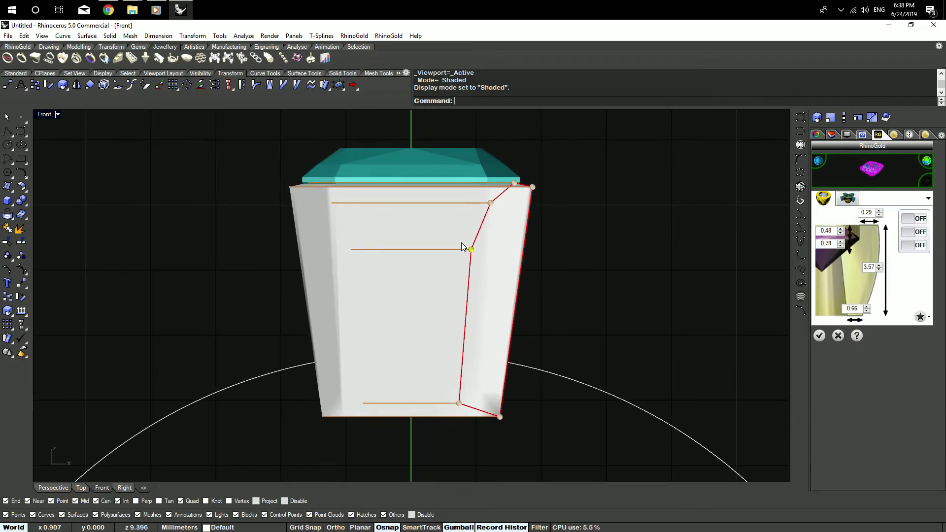
pyautogui.click(53, 488)
pyautogui.moveTo(461, 212); pyautogui.dragTo(384, 332, button='right')
pyautogui.click(818, 336)
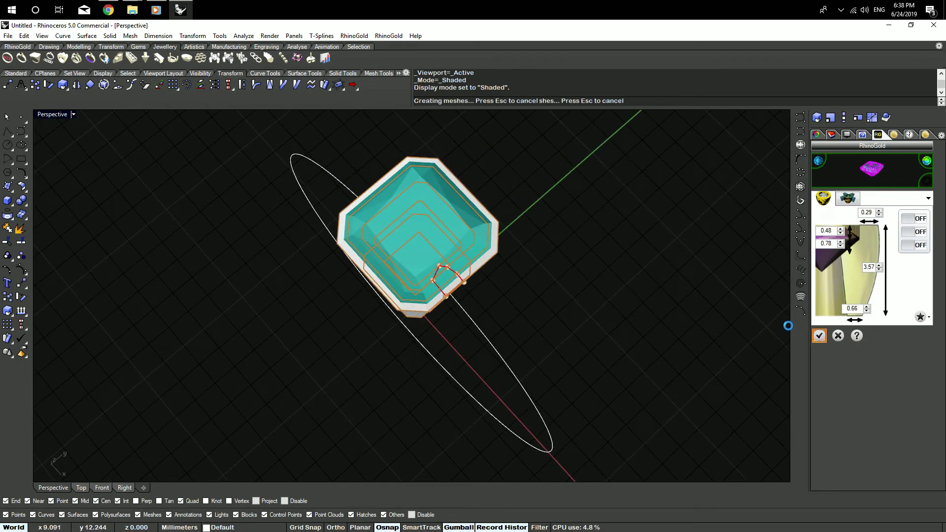
# Extract a vertical isocurve down the middle of the bezel's narrow corner face and lengthen it past the bezel's top and bottom.
pyautogui.moveTo(375, 371); pyautogui.dragTo(397, 267, button='right')
pyautogui.scroll(5, 386, 306)
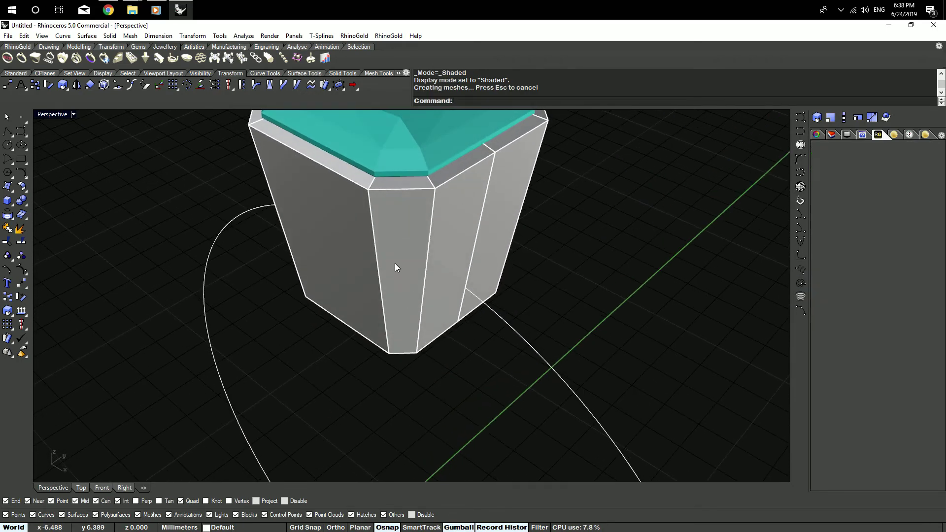
pyautogui.write('C')
pyautogui.press('Return')
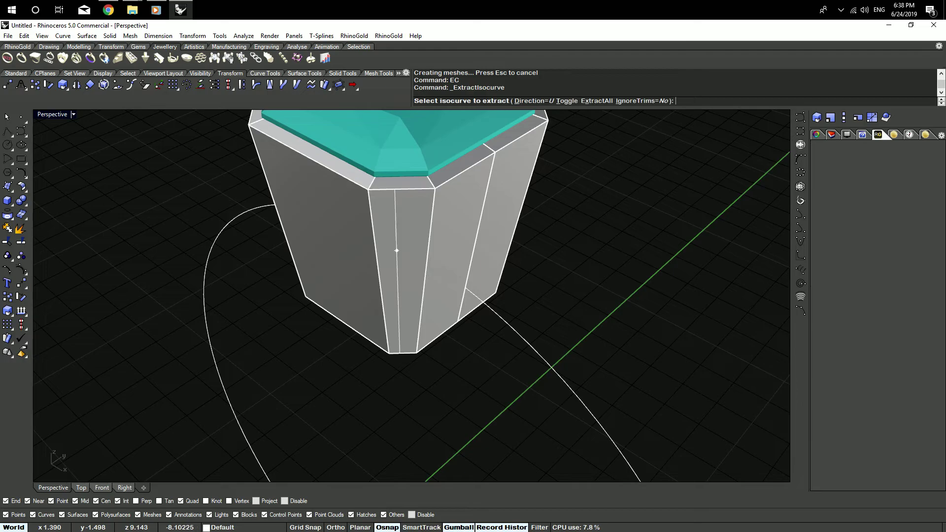
pyautogui.click(402, 189)
pyautogui.press('Return')
pyautogui.scroll(-5, 481, 298)
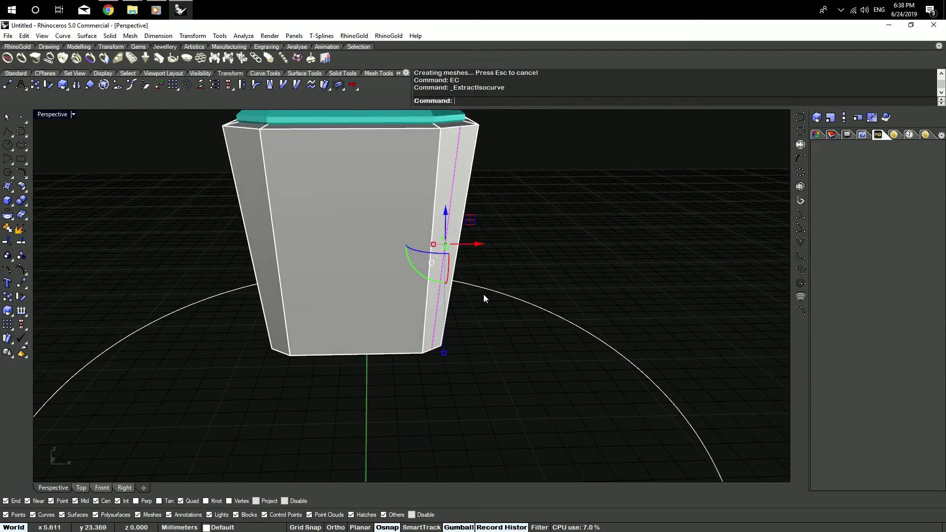
pyautogui.keyDown('shift'); pyautogui.moveTo(475, 299); pyautogui.dragTo(468, 337); pyautogui.keyUp('shift')
pyautogui.moveTo(517, 281); pyautogui.dragTo(449, 289, button='right')
pyautogui.scroll(6, 449, 289)
# Extrude the lengthened curve to both sides along the corner face's top edge to form a flat strip.
pyautogui.write('Extrude')
pyautogui.press('Return')
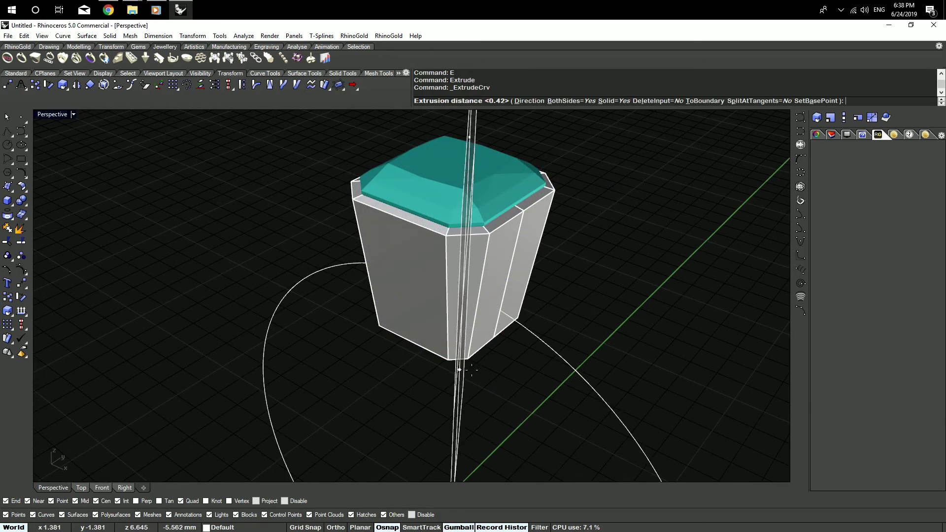
pyautogui.write('d')
pyautogui.press('Return')
pyautogui.scroll(3, 466, 232)
pyautogui.click(461, 235)
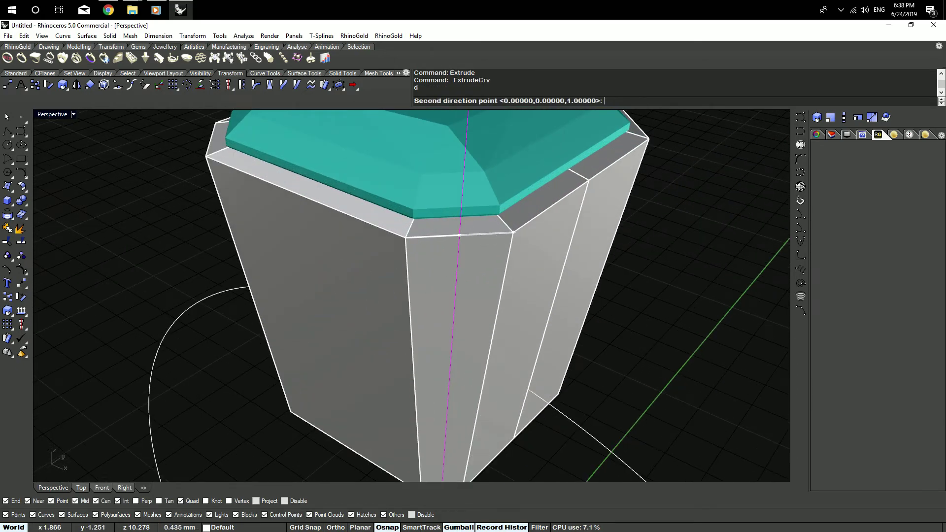
pyautogui.click(513, 232)
pyautogui.scroll(-4, 598, 268)
pyautogui.scroll(7, 513, 302)
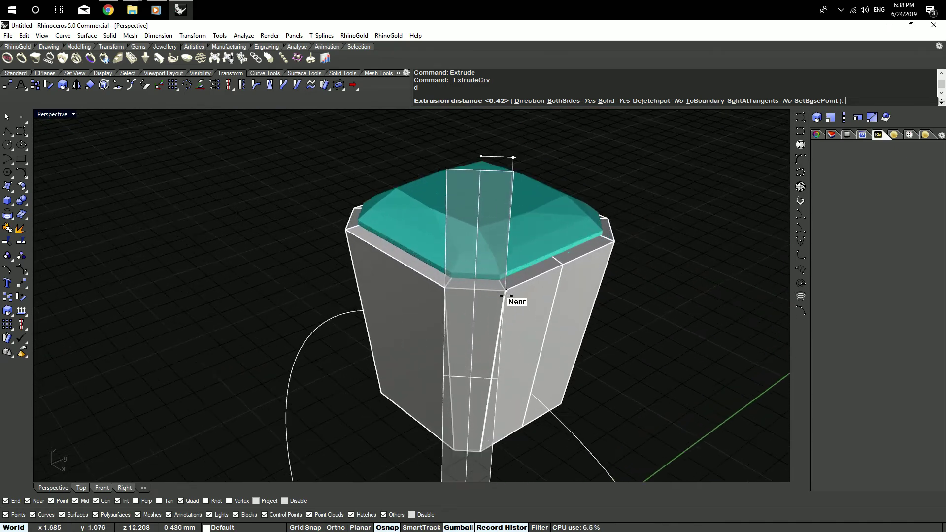
pyautogui.click(479, 246)
# Rotate the strip, its curve, the bezel and the gem together about the origin.
pyautogui.scroll(-7, 479, 247)
pyautogui.moveTo(479, 247); pyautogui.dragTo(454, 393, button='right')
pyautogui.click(493, 378)
pyautogui.scroll(-3, 446, 370)
pyautogui.moveTo(323, 205); pyautogui.dragTo(474, 389)
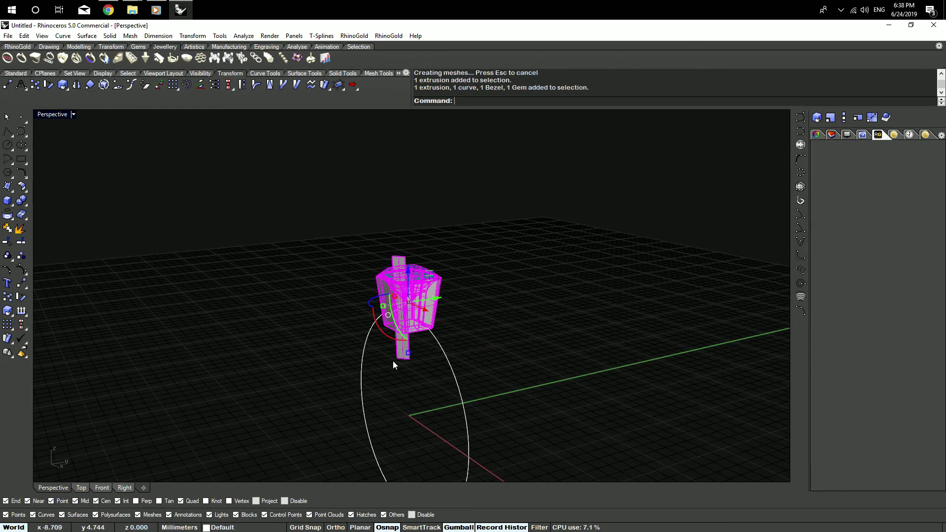
pyautogui.moveTo(404, 368); pyautogui.dragTo(405, 437, button='right')
pyautogui.write('r')
pyautogui.press('Return')
pyautogui.write('0')
pyautogui.press('Return')
pyautogui.click(404, 447)
pyautogui.keyDown('shift'); pyautogui.click(450, 437); pyautogui.keyUp('shift')
# Add a cage edit to the extruded strip using a bounding box in world coordinates with the default cage settings.
pyautogui.scroll(2, 421, 357)
pyautogui.scroll(3, 427, 380)
pyautogui.click(424, 391)
pyautogui.click(421, 362)
pyautogui.moveTo(433, 379); pyautogui.dragTo(391, 349, button='right')
pyautogui.write('XX')
pyautogui.press('Return')
pyautogui.write('b')
pyautogui.press('Return')
pyautogui.write('w')
pyautogui.press('Return')
pyautogui.press('Return')
pyautogui.press('Return')
pyautogui.moveTo(391, 345); pyautogui.dragTo(421, 378, button='right')
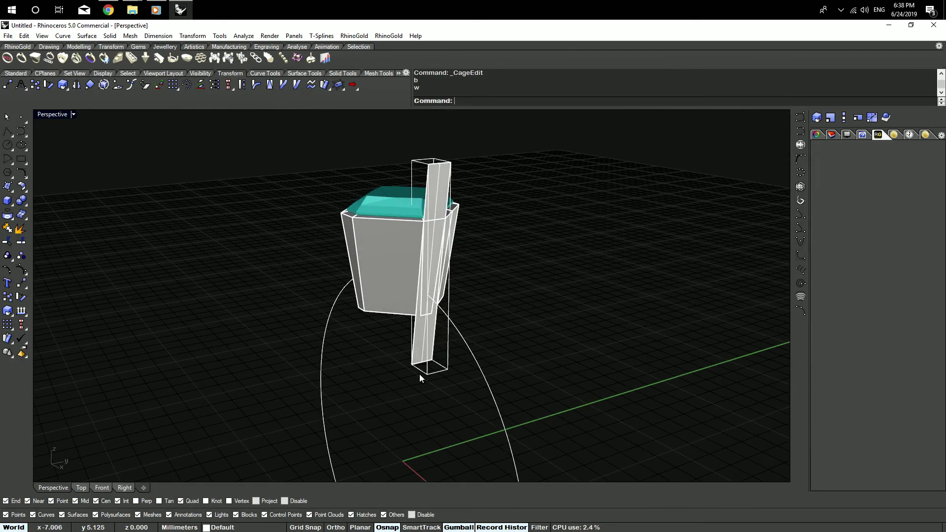
# Delete the strip's existing cage and begin a new bounding-box cage edit on the strip in world coordinates.
pyautogui.click(431, 367)
pyautogui.press('Delete')
pyautogui.click(415, 348)
pyautogui.write('XX')
pyautogui.press('Return')
pyautogui.write('b')
pyautogui.press('Return')
pyautogui.write('w')
pyautogui.press('Return')
# Create the cage with a point count of 2 in each of the X, Y and Z directions.
pyautogui.click(498, 101)
pyautogui.write('2')
pyautogui.press('Return')
pyautogui.click(537, 101)
pyautogui.write('2')
pyautogui.press('Return')
pyautogui.click(581, 101)
pyautogui.write('2')
pyautogui.press('Return')
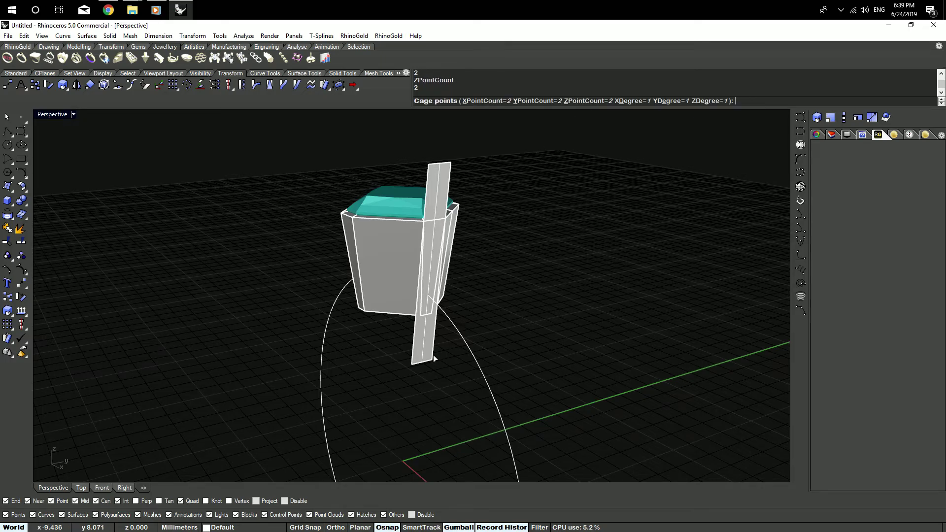
pyautogui.press('Return')
# Scale the four lower cage points inward to narrow the bottom end of the strip.
pyautogui.moveTo(397, 397); pyautogui.dragTo(507, 310)
pyautogui.scroll(5, 397, 342)
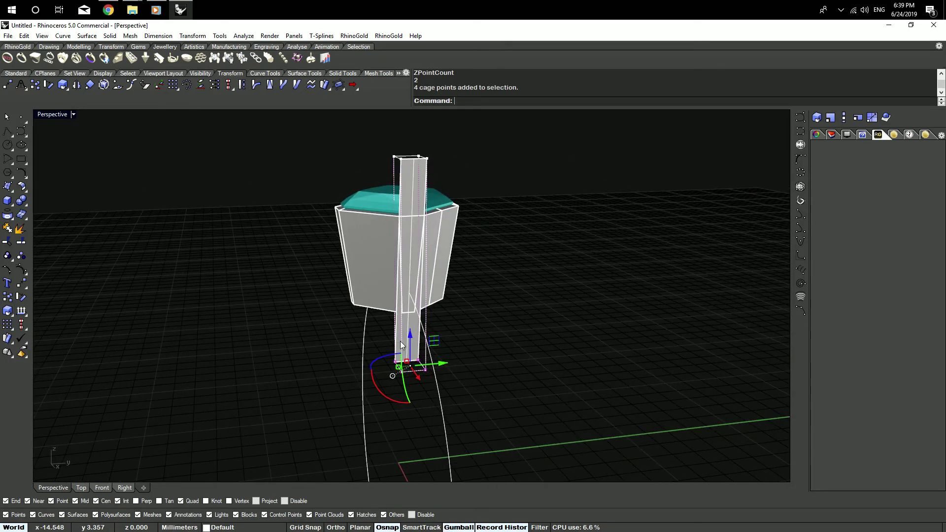
pyautogui.scroll(-5, 395, 374)
pyautogui.moveTo(395, 321); pyautogui.dragTo(397, 357, button='right')
pyautogui.moveTo(389, 210); pyautogui.dragTo(426, 180, button='right')
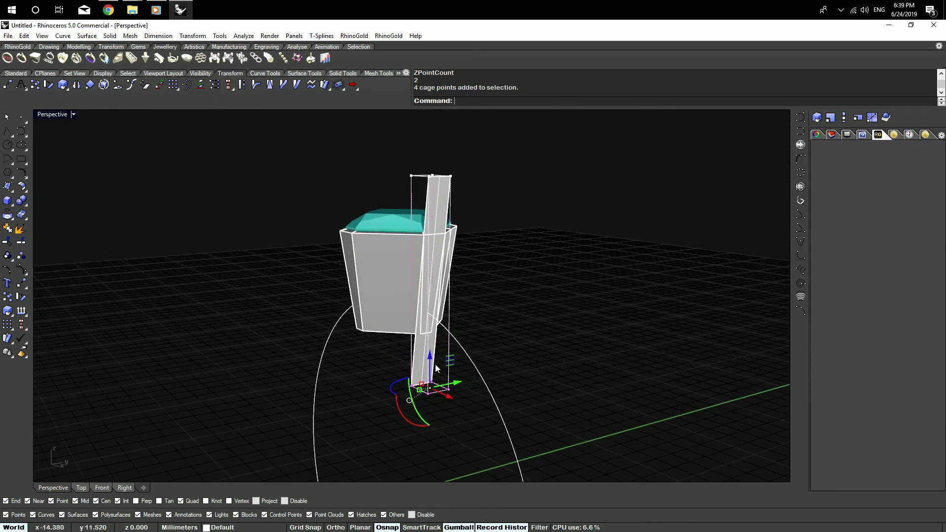
pyautogui.moveTo(437, 374); pyautogui.dragTo(367, 387, button='right')
pyautogui.moveTo(387, 393); pyautogui.dragTo(393, 389)
# Scale the four upper cage points outward to widen the top end of the strip.
pyautogui.moveTo(370, 152); pyautogui.dragTo(449, 196)
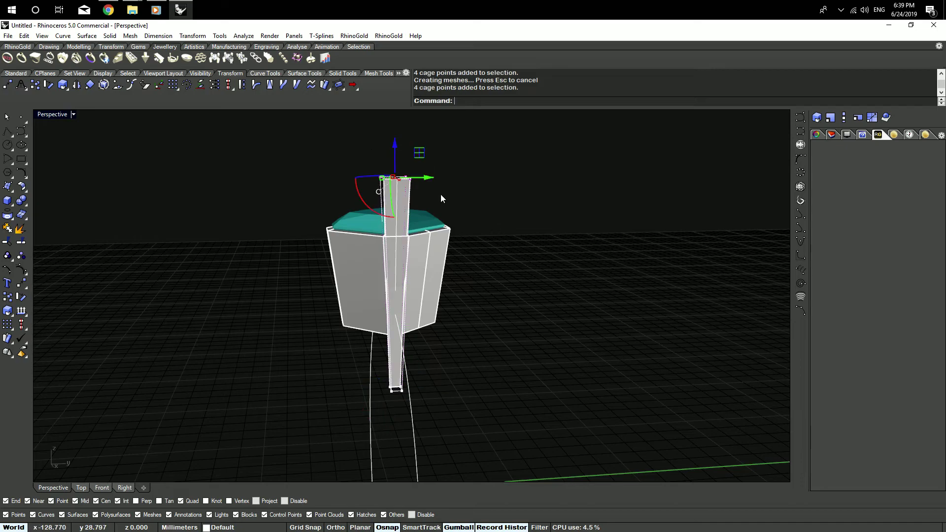
pyautogui.scroll(5, 387, 177)
pyautogui.keyDown('shift'); pyautogui.moveTo(376, 177); pyautogui.dragTo(366, 183); pyautogui.keyUp('shift')
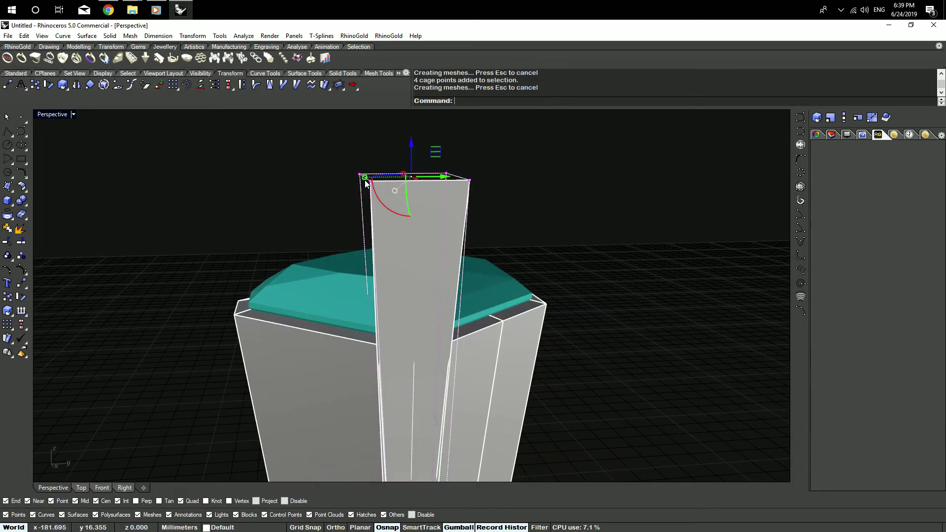
# Inspect the lower cage points from the side and delete the cage control from the reshaped strip.
pyautogui.scroll(-6, 367, 181)
pyautogui.moveTo(367, 181); pyautogui.dragTo(395, 406, button='right')
pyautogui.scroll(4, 420, 370)
pyautogui.moveTo(395, 407); pyautogui.dragTo(457, 385)
pyautogui.scroll(-6, 463, 367)
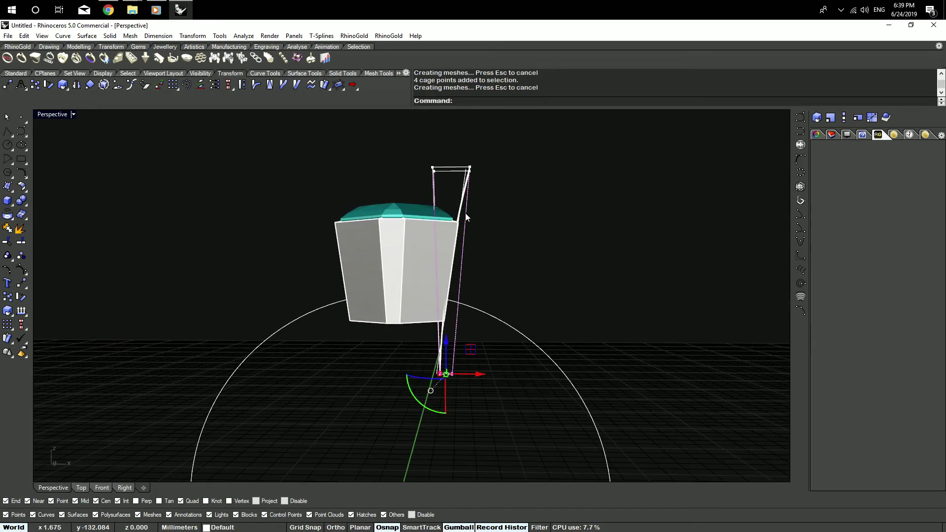
pyautogui.moveTo(465, 213); pyautogui.dragTo(451, 224, button='right')
pyautogui.click(481, 193)
pyautogui.click(430, 177)
pyautogui.press('Delete')
pyautogui.moveTo(504, 169); pyautogui.dragTo(366, 242, button='right')
pyautogui.moveTo(259, 130); pyautogui.dragTo(483, 408)
pyautogui.moveTo(496, 359); pyautogui.dragTo(417, 372, button='right')
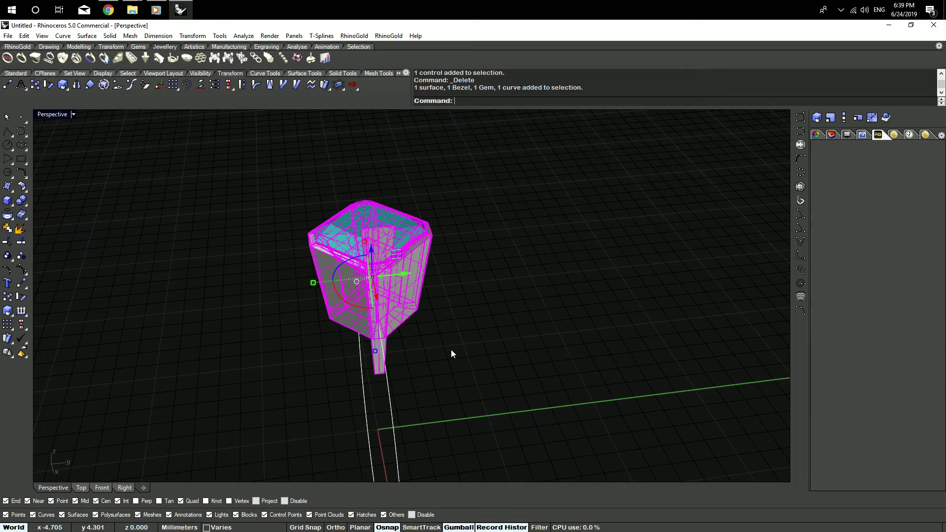
pyautogui.moveTo(429, 338); pyautogui.dragTo(447, 386, button='right')
pyautogui.press('Escape')
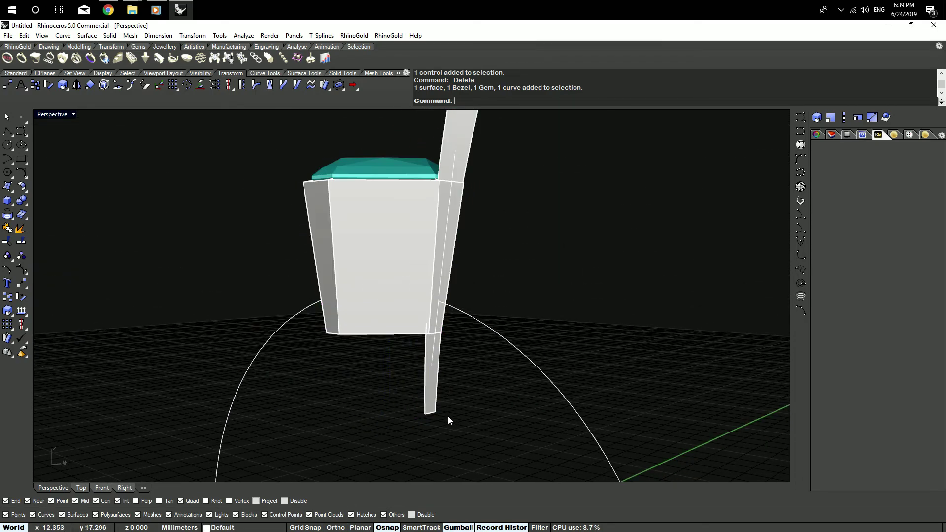
# Offset the tapered strip 0.8 mm away from the bezel as a non-solid surface and delete the original strip.
pyautogui.click(436, 399)
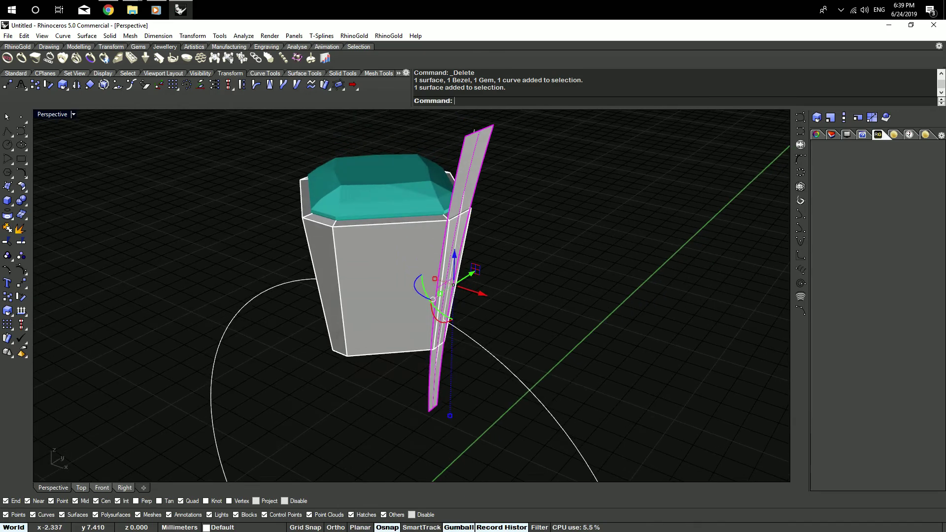
pyautogui.write('OO')
pyautogui.press('Return')
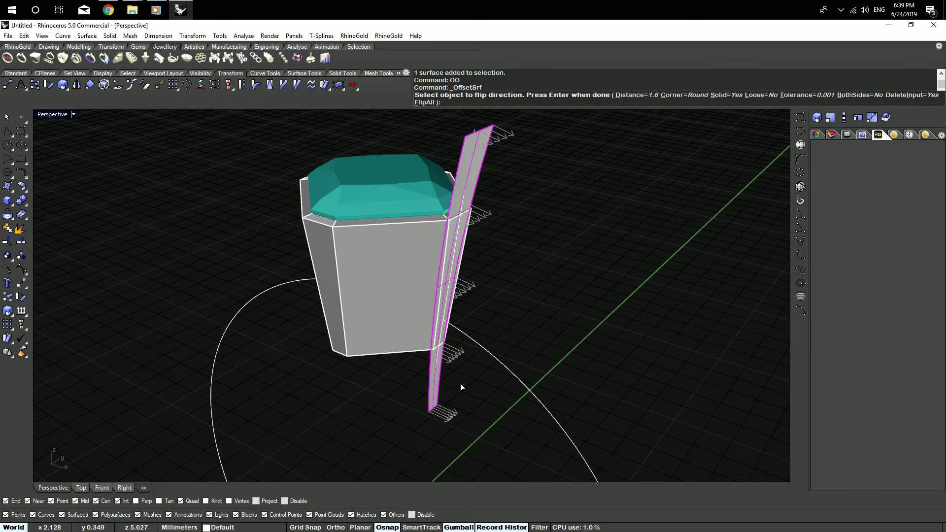
pyautogui.write('.75')
pyautogui.press('Return')
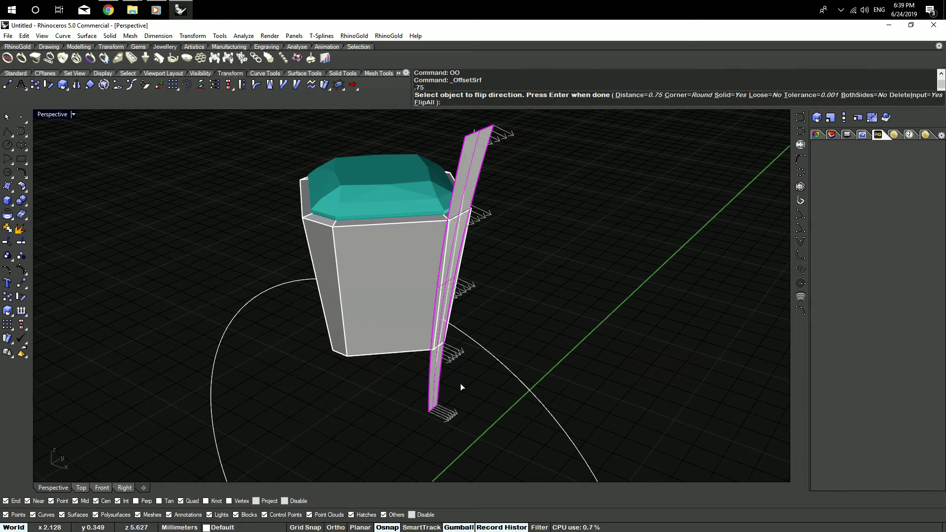
pyautogui.moveTo(460, 386); pyautogui.dragTo(529, 321, button='right')
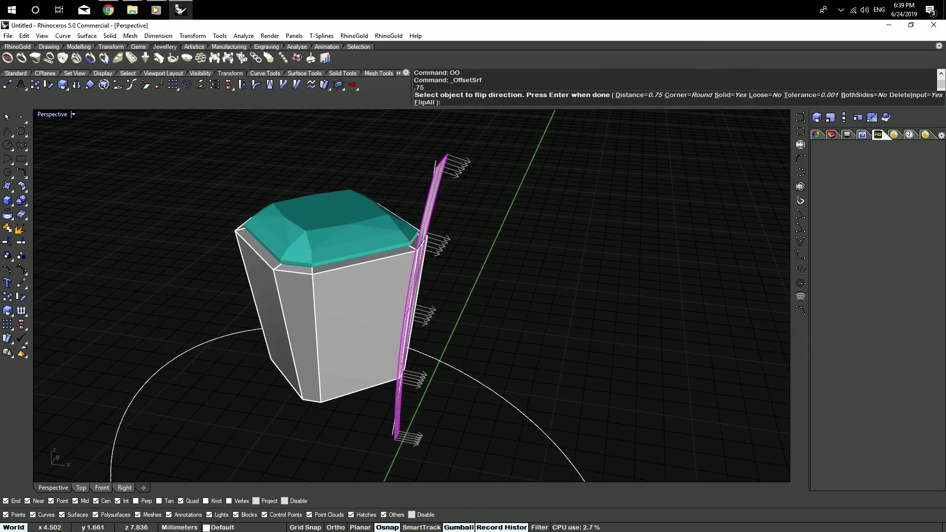
pyautogui.write('.8')
pyautogui.press('Return')
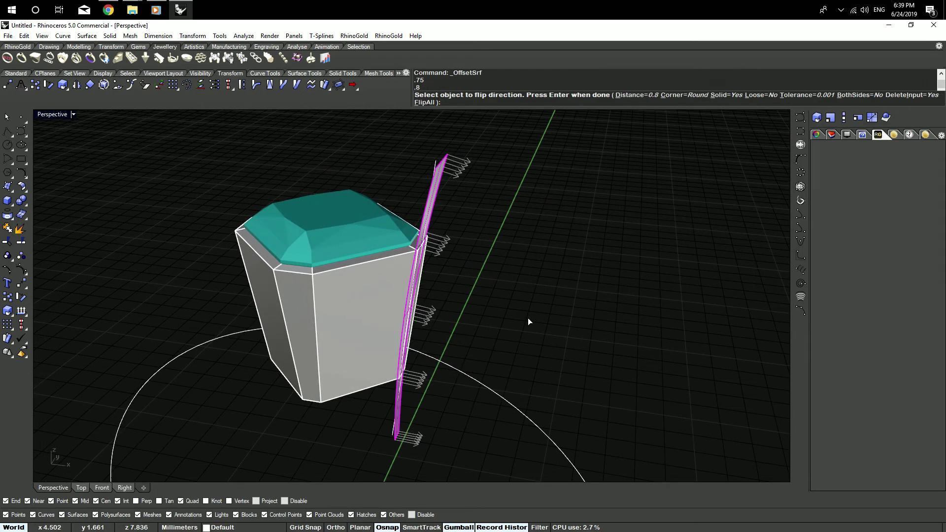
pyautogui.press('Return')
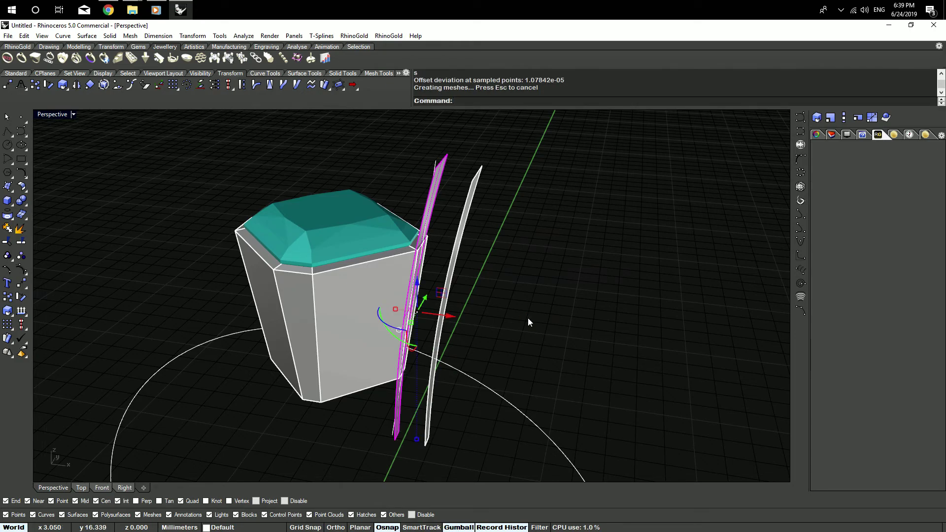
pyautogui.press('Delete')
# Try to offset the outer strip 1.4 mm back toward the bezel as a non-solid surface.
pyautogui.click(465, 247)
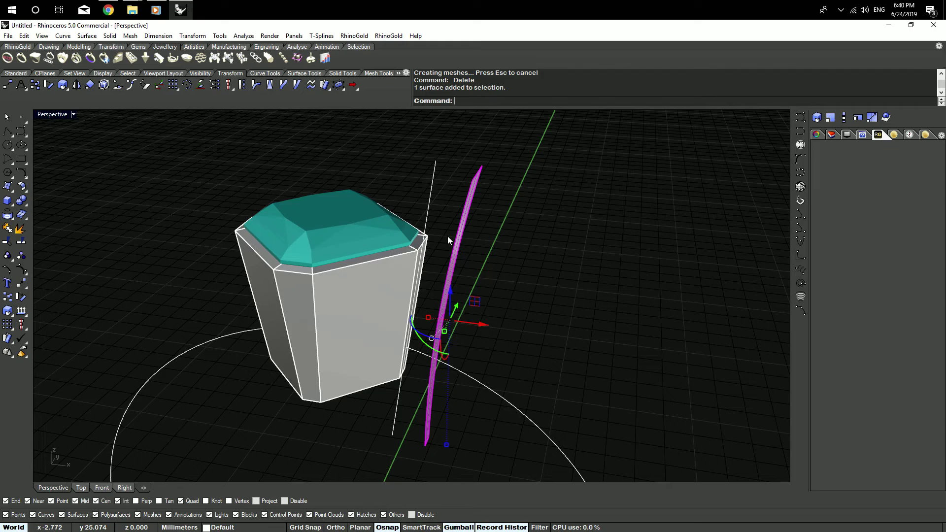
pyautogui.write('OO')
pyautogui.press('Return')
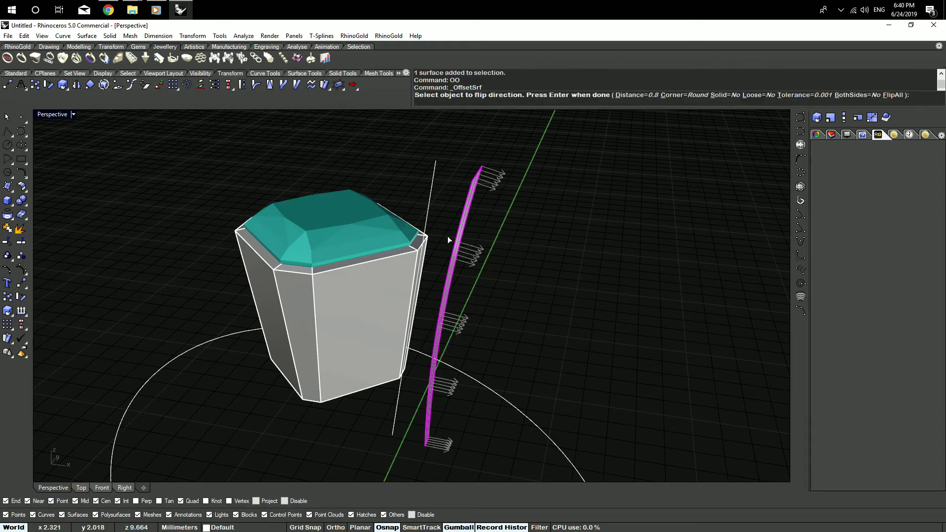
pyautogui.write('f')
pyautogui.press('Return')
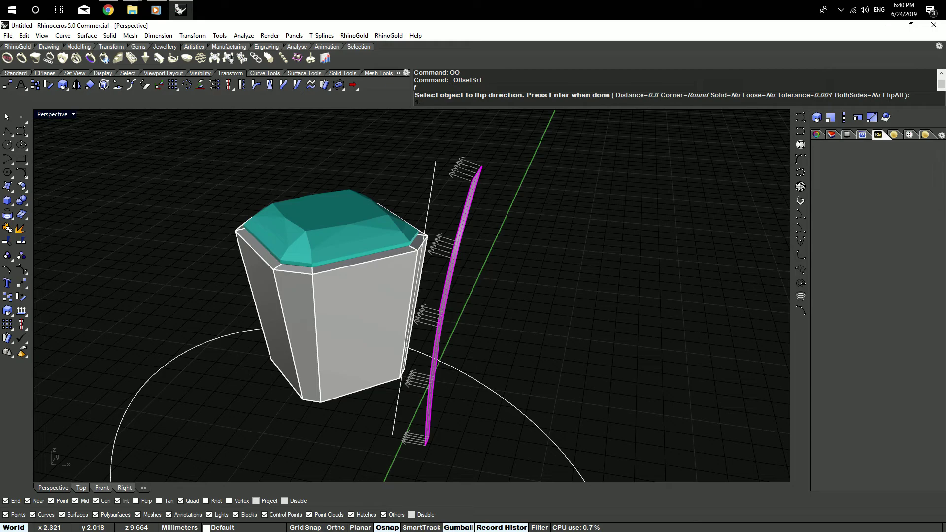
pyautogui.write('1.4')
pyautogui.press('Return')
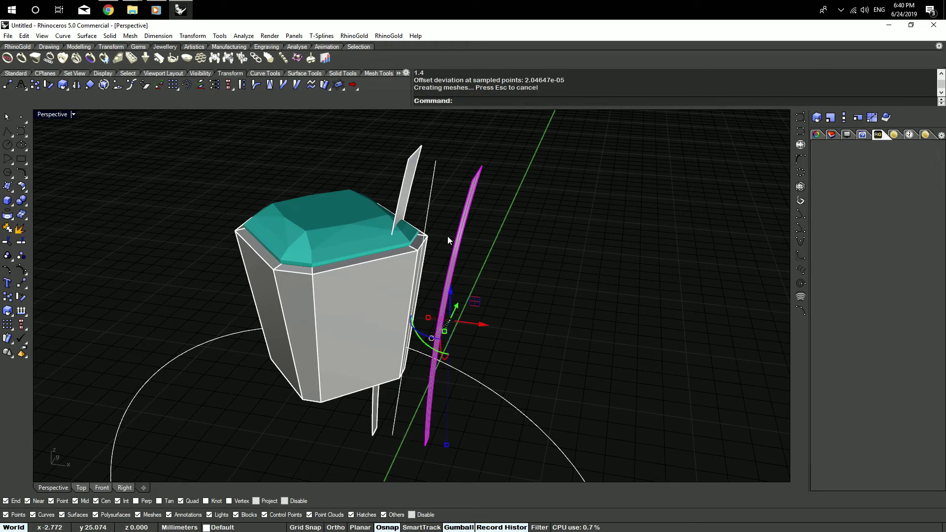
pyautogui.hotkey('ctrl', 'z')
# Offset the outer strip 1.4 mm toward the bezel as a solid to form the prong.
pyautogui.write('OO')
pyautogui.press('Return')
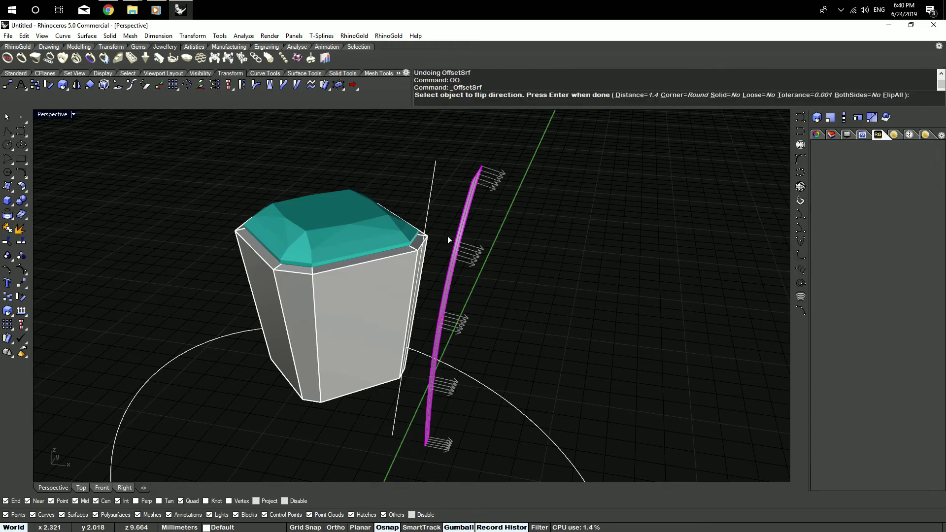
pyautogui.write('s')
pyautogui.press('Return')
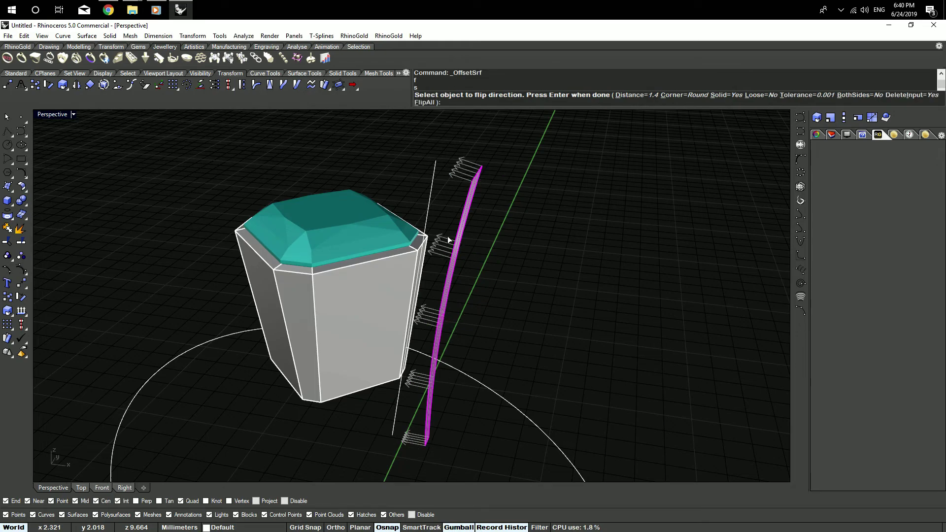
pyautogui.press('Return')
pyautogui.press('Return')
# Fillet the prong's top edges and long outer edges with a radius of 0.25 mm.
pyautogui.moveTo(422, 215); pyautogui.dragTo(523, 171, button='right')
pyautogui.middleClick(523, 172)
pyautogui.click(523, 169)
pyautogui.write('.25')
pyautogui.press('Return')
pyautogui.moveTo(508, 148); pyautogui.dragTo(417, 171)
pyautogui.rightClick(515, 192)
pyautogui.rightClick(515, 192)
pyautogui.moveTo(468, 360); pyautogui.dragTo(469, 446, button='right')
# Polar-array the prong around the origin to make 4 prongs at the bezel corners.
pyautogui.click(478, 246)
pyautogui.write('AP')
pyautogui.press('Return')
pyautogui.write('0')
pyautogui.press('Return')
pyautogui.write('4')
pyautogui.press('Return')
pyautogui.press('Return')
# Lower the original prong with its arrayed copies following, and delete the leftover construction curve.
pyautogui.moveTo(478, 247)
pyautogui.mouseDown(button='right')
pyautogui.moveTo(438, 320)
pyautogui.moveTo(477, 228)
pyautogui.mouseUp(button='right')
pyautogui.moveTo(476, 251); pyautogui.dragTo(464, 290)
pyautogui.moveTo(540, 266); pyautogui.dragTo(454, 139, button='right')
pyautogui.click(452, 135)
pyautogui.press('Delete')
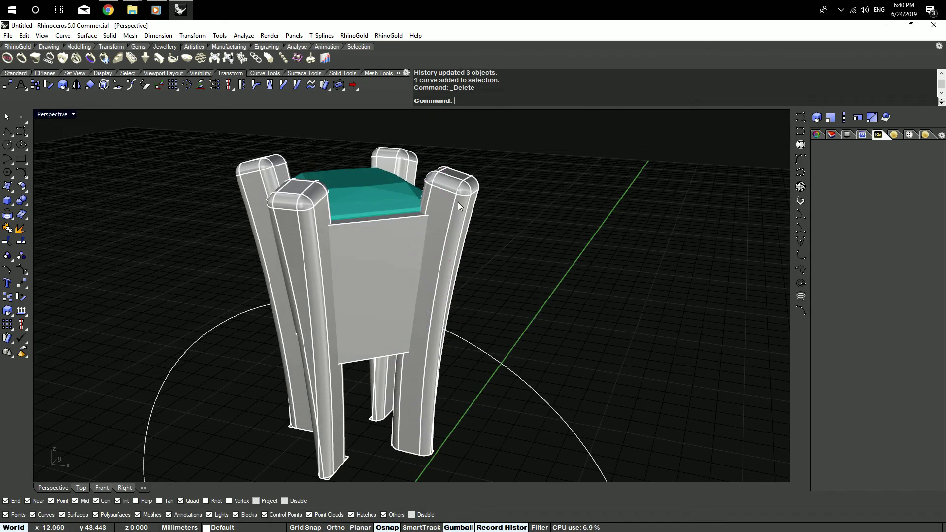
# Rotate the prongs, bezel and gem together about the origin to line the setting up with the ring axes.
pyautogui.scroll(-5, 460, 202)
pyautogui.hotkey('ctrl', 'a')
pyautogui.moveTo(341, 224); pyautogui.dragTo(481, 312, button='right')
pyautogui.write('R')
pyautogui.press('Return')
pyautogui.write('0')
pyautogui.press('Return')
pyautogui.click(548, 379)
pyautogui.click(419, 387)
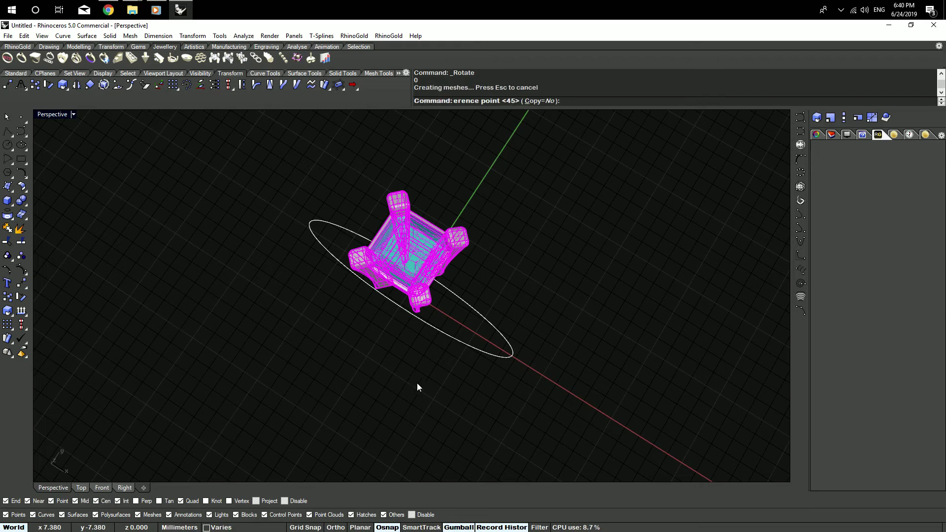
pyautogui.moveTo(419, 386); pyautogui.dragTo(417, 195, button='right')
# Extrude the ring gauge circle to both sides into a solid cylinder wider than the setting.
pyautogui.click(590, 297)
pyautogui.moveTo(590, 297); pyautogui.dragTo(401, 313, button='right')
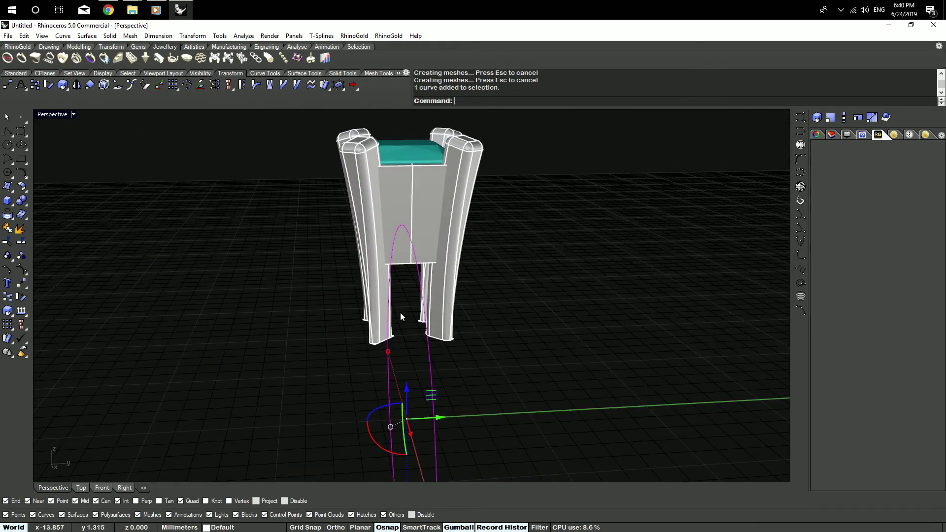
pyautogui.write('E')
pyautogui.press('Return')
pyautogui.click(302, 298)
pyautogui.moveTo(317, 297); pyautogui.dragTo(383, 265, button='right')
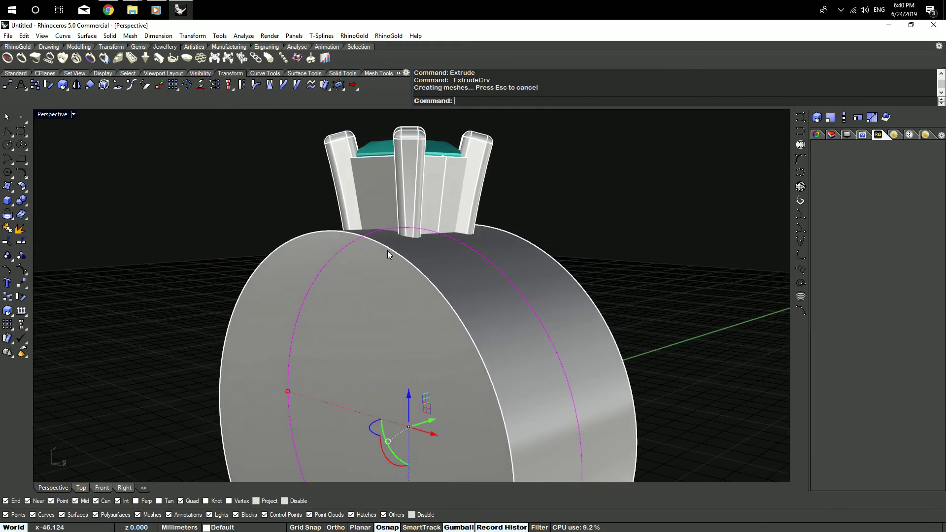
# Try to subtract the ring cylinder from the bezel and four prongs, deleting the selected leftover piece.
pyautogui.click(381, 155)
pyautogui.write('D')
pyautogui.press('Return')
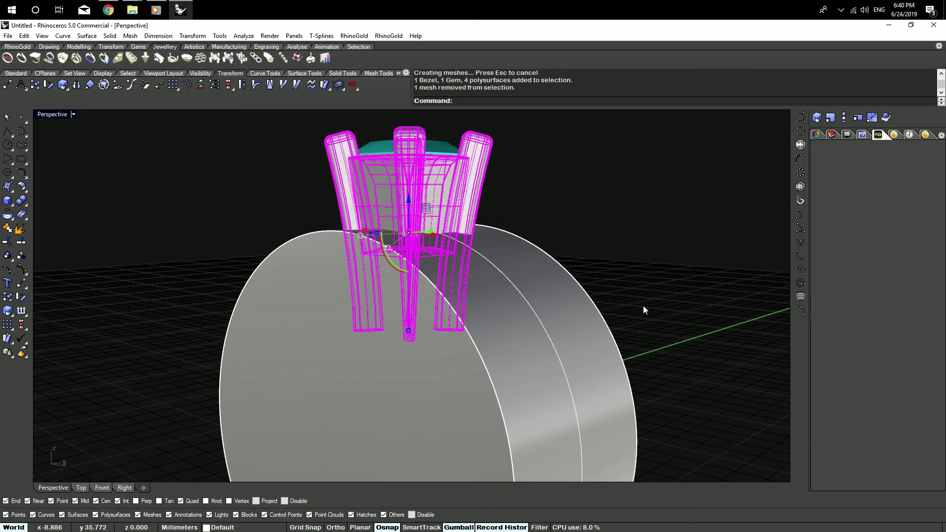
pyautogui.click(580, 318)
pyautogui.press('Return')
pyautogui.click(575, 319)
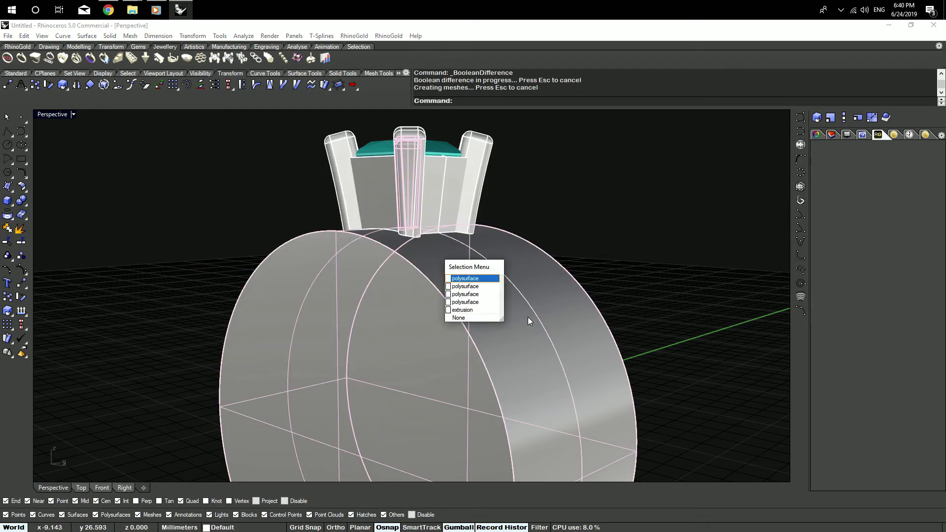
pyautogui.press('Delete')
pyautogui.moveTo(528, 317); pyautogui.dragTo(430, 331, button='right')
pyautogui.click(430, 331)
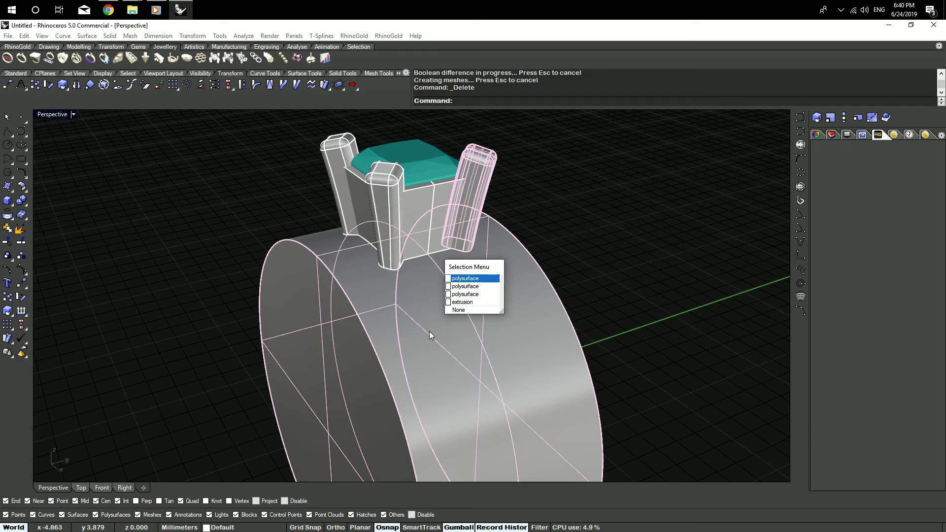
# Undo the last deletion and the Boolean difference.
pyautogui.hotkey('ctrl', 'z')
pyautogui.hotkey('ctrl', 'z')
pyautogui.press('Escape')
# Check the surface direction of the bezel.
pyautogui.moveTo(420, 249); pyautogui.dragTo(335, 161, button='right')
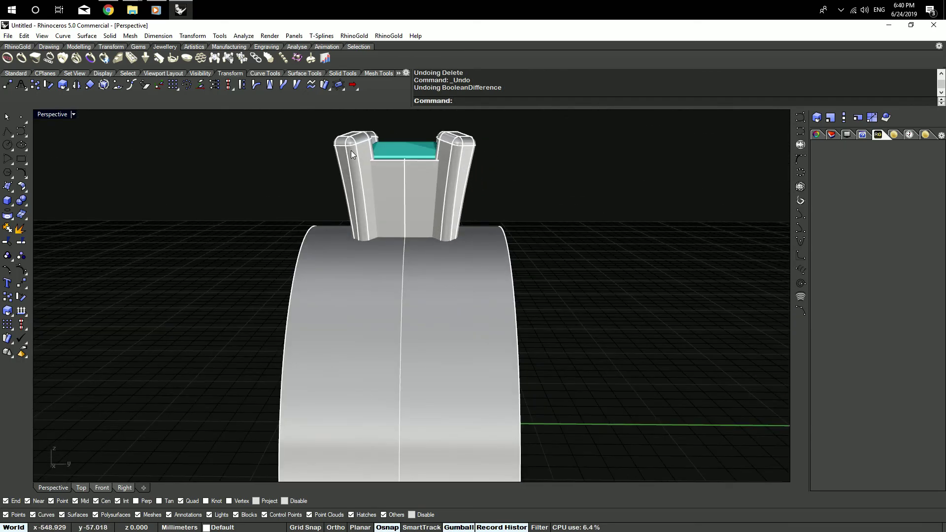
pyautogui.click(437, 174)
pyautogui.moveTo(492, 186); pyautogui.dragTo(553, 210, button='right')
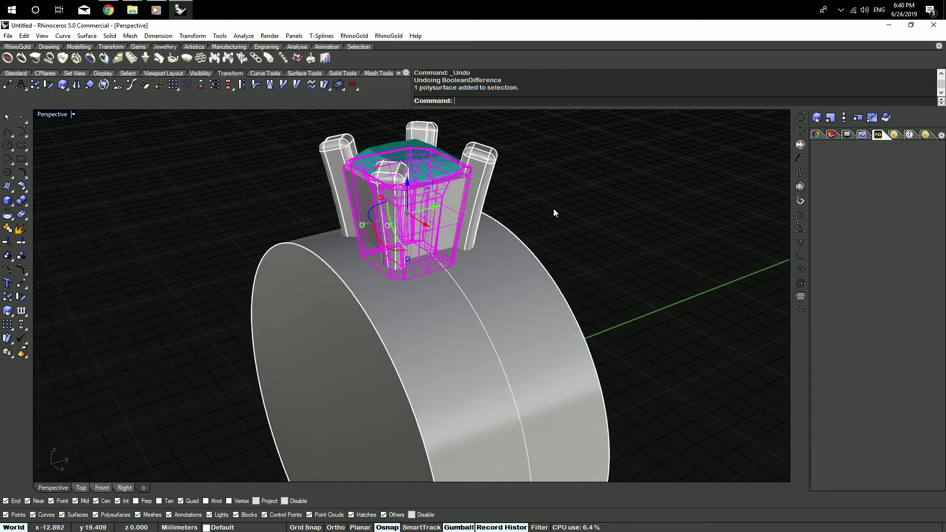
pyautogui.scroll(2, 462, 180)
pyautogui.middleClick(462, 179)
pyautogui.click(493, 176)
pyautogui.scroll(2, 447, 212)
pyautogui.moveTo(512, 255); pyautogui.dragTo(598, 260, button='right')
pyautogui.rightClick(597, 260)
# Flip the surface directions of all four prongs so their normals point outward.
pyautogui.scroll(-6, 432, 249)
pyautogui.moveTo(432, 249); pyautogui.dragTo(400, 189, button='right')
pyautogui.scroll(8, 400, 189)
pyautogui.click(400, 189)
pyautogui.keyDown('shift'); pyautogui.click(341, 237); pyautogui.keyUp('shift')
pyautogui.keyDown('shift'); pyautogui.click(563, 236); pyautogui.keyUp('shift')
pyautogui.keyDown('shift'); pyautogui.click(599, 198); pyautogui.keyUp('shift')
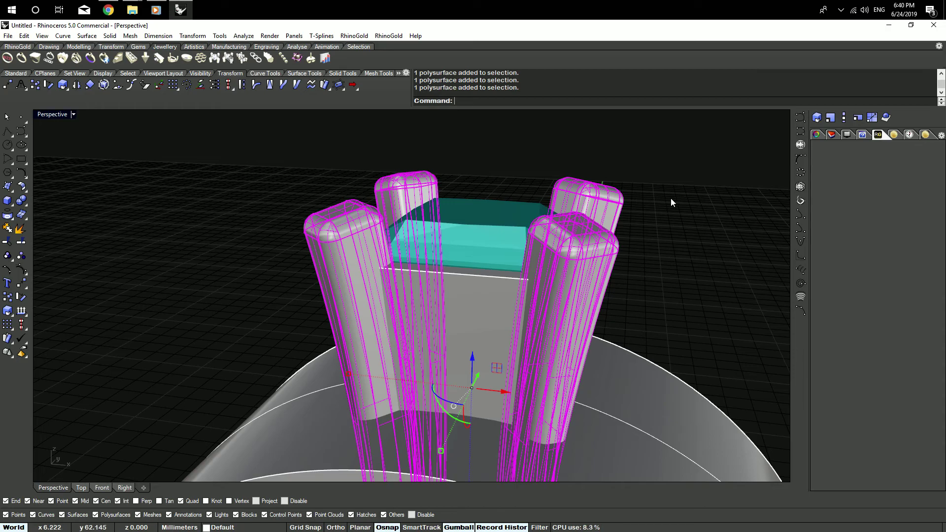
pyautogui.rightClick(674, 201)
pyautogui.write('f')
pyautogui.press('Return')
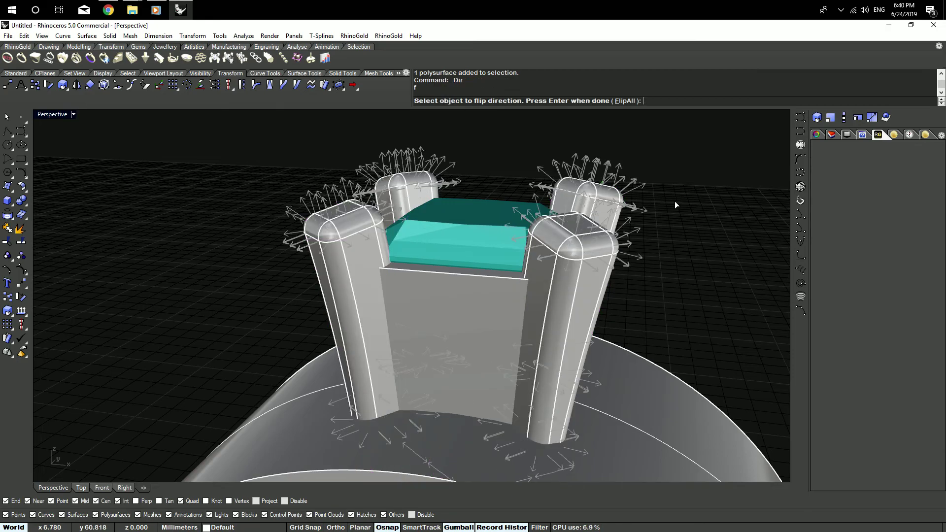
pyautogui.rightClick(675, 201)
# Subtract the ring cylinder from the four prongs and the bezel, and delete the cylinder.
pyautogui.keyDown('shift'); pyautogui.click(512, 340); pyautogui.keyUp('shift')
pyautogui.write('d')
pyautogui.press('Return')
pyautogui.click(650, 385)
pyautogui.rightClick(650, 385)
pyautogui.click(650, 386)
pyautogui.press('Delete')
pyautogui.moveTo(649, 385); pyautogui.dragTo(395, 306, button='right')
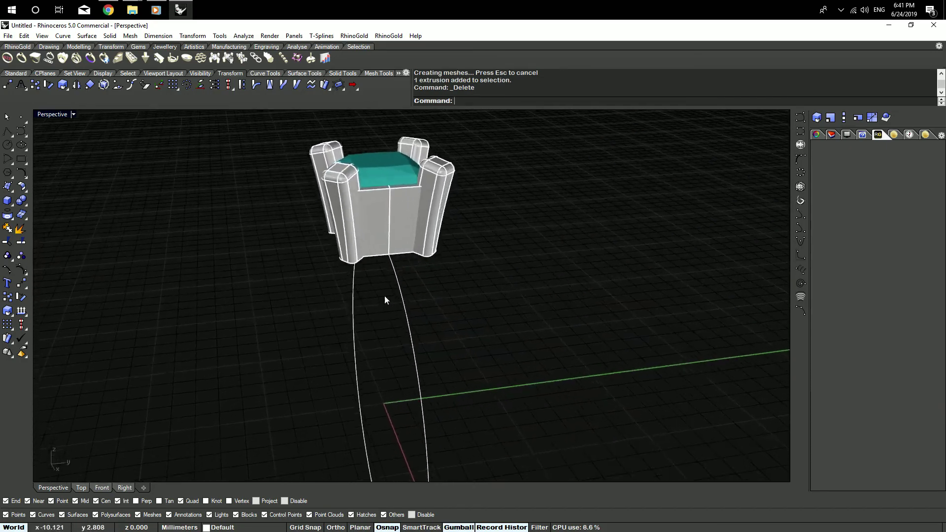
pyautogui.click(21, 58)
pyautogui.moveTo(362, 300); pyautogui.dragTo(482, 181, button='right')
pyautogui.click(837, 344)
pyautogui.moveTo(568, 271); pyautogui.dragTo(424, 397, button='right')
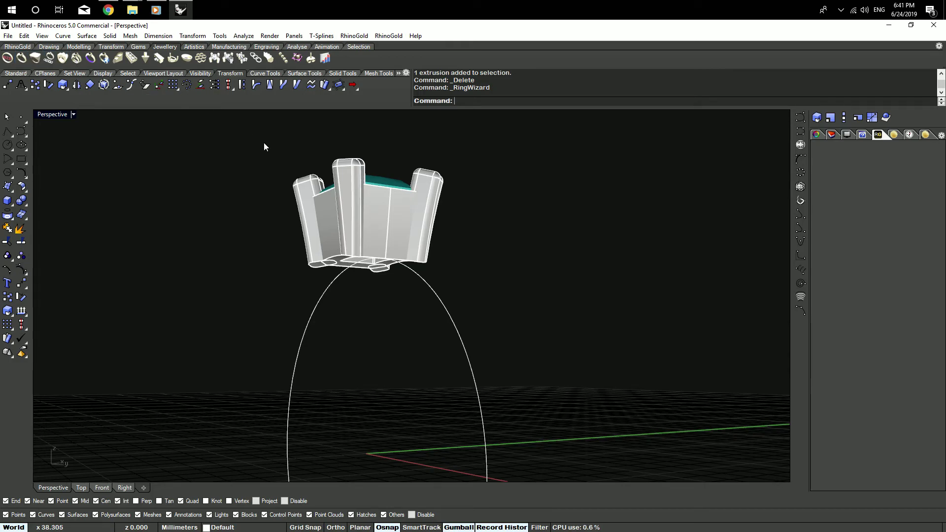
pyautogui.moveTo(286, 158); pyautogui.dragTo(449, 249, button='right')
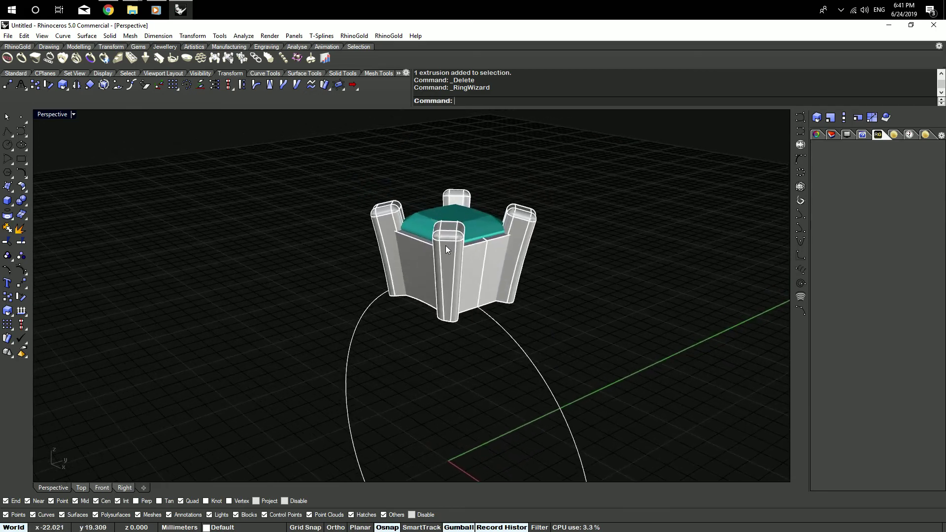
pyautogui.click(48, 59)
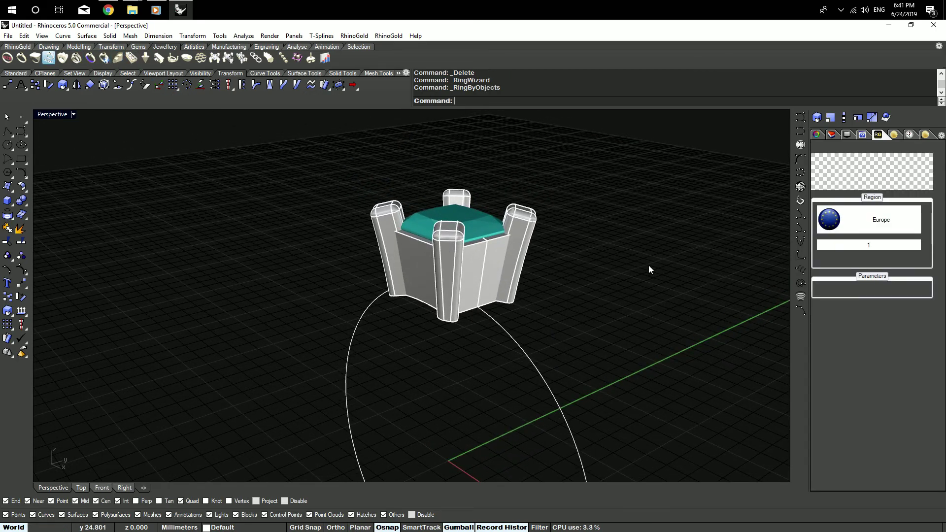
pyautogui.click(836, 312)
pyautogui.moveTo(403, 376); pyautogui.dragTo(532, 355, button='right')
# Offset the ring gauge circle outward by 1.85 mm in the Front view.
pyautogui.moveTo(640, 350); pyautogui.dragTo(556, 394)
pyautogui.moveTo(355, 345); pyautogui.dragTo(345, 374, button='right')
pyautogui.click(101, 488)
pyautogui.scroll(-5, 444, 285)
pyautogui.press('Return')
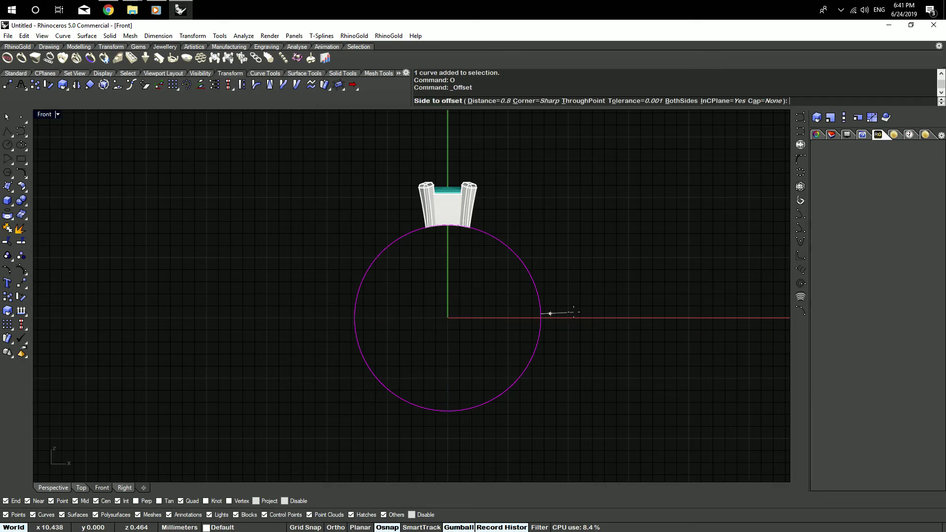
pyautogui.hotkey('alt', 'Tab')
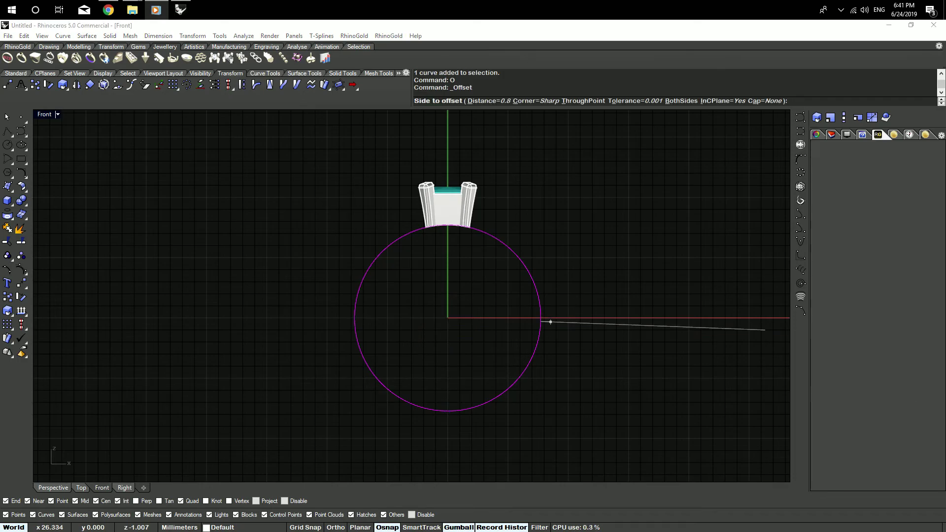
pyautogui.moveTo(574, 263); pyautogui.dragTo(521, 266, button='right')
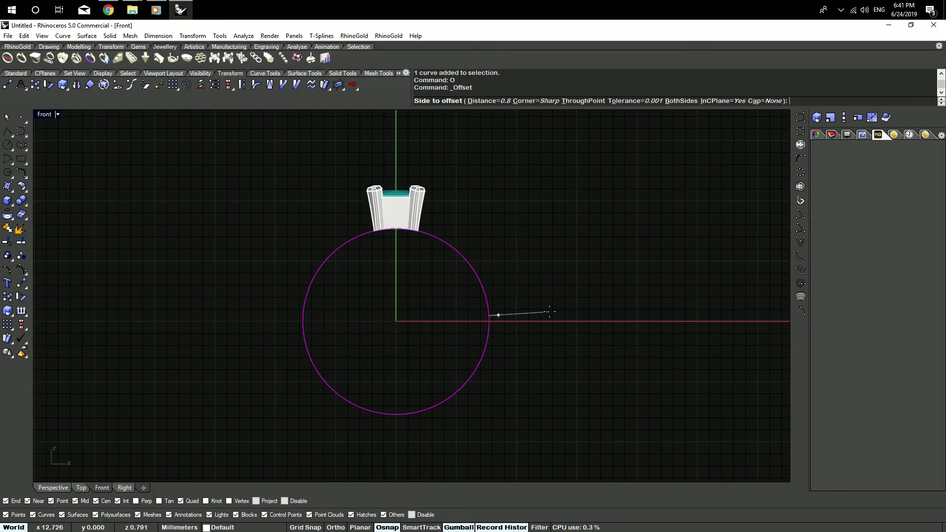
pyautogui.press('Return')
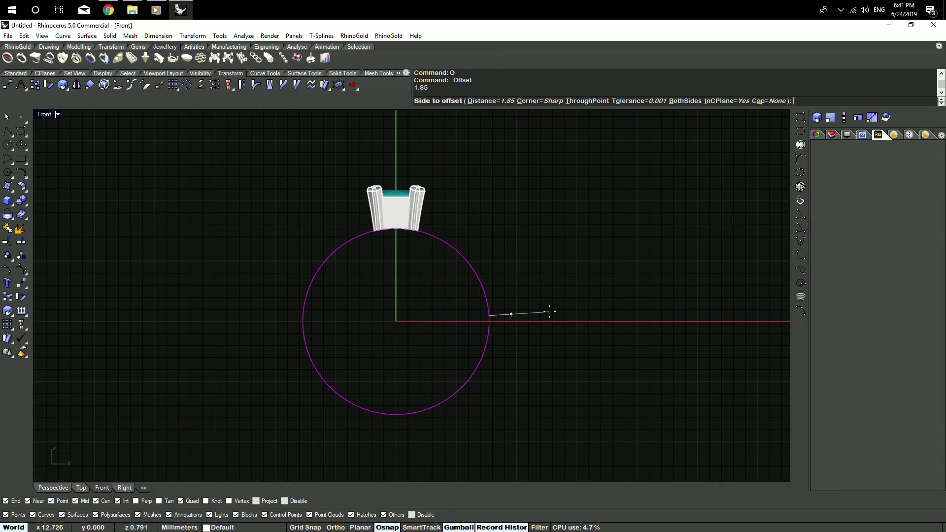